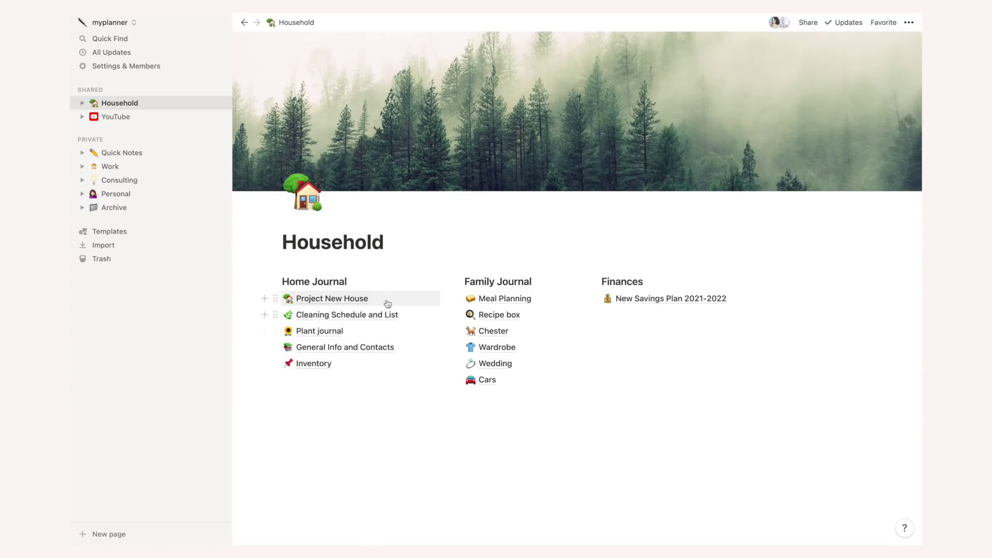
click(387, 304)
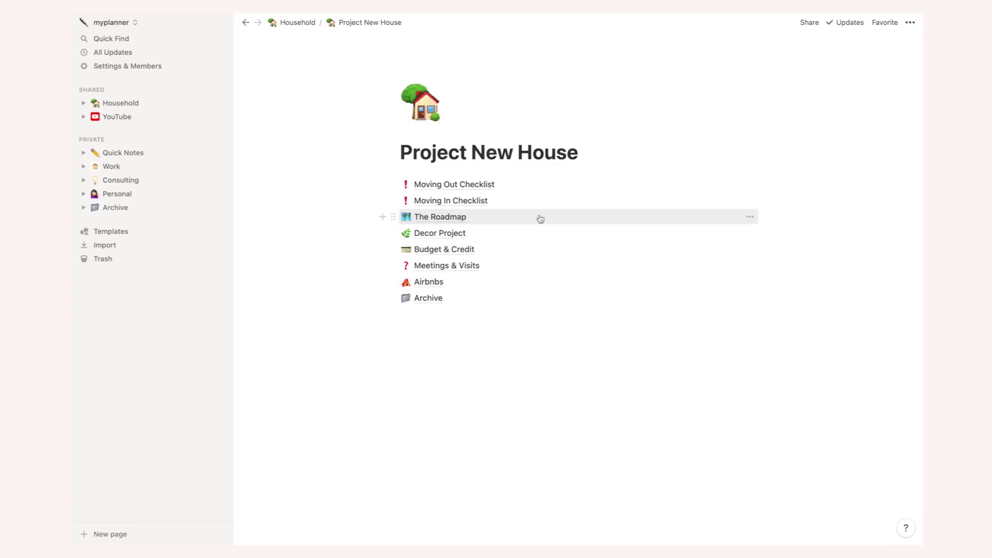
Open Decor Project, then browse the Sustainable Home page's list of links
click(537, 233)
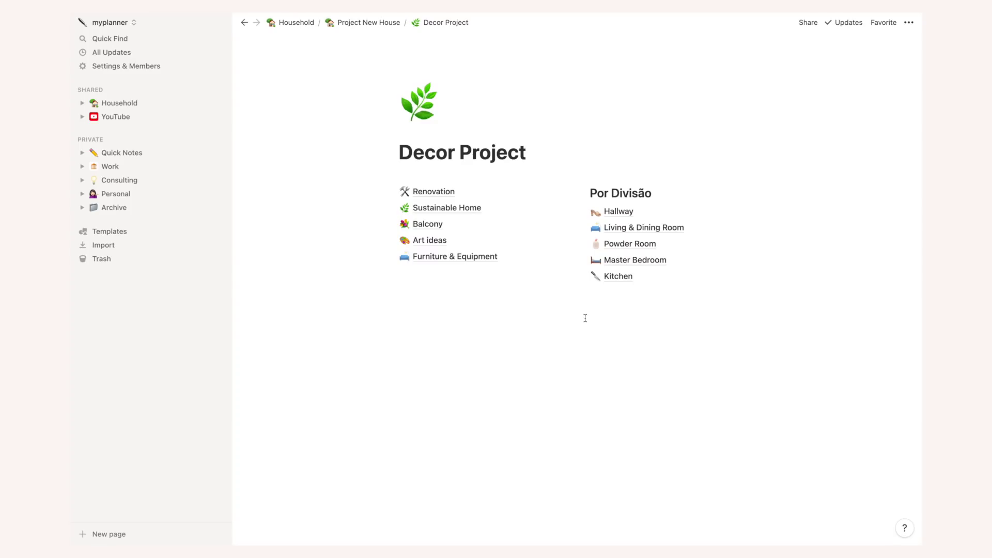
click(447, 208)
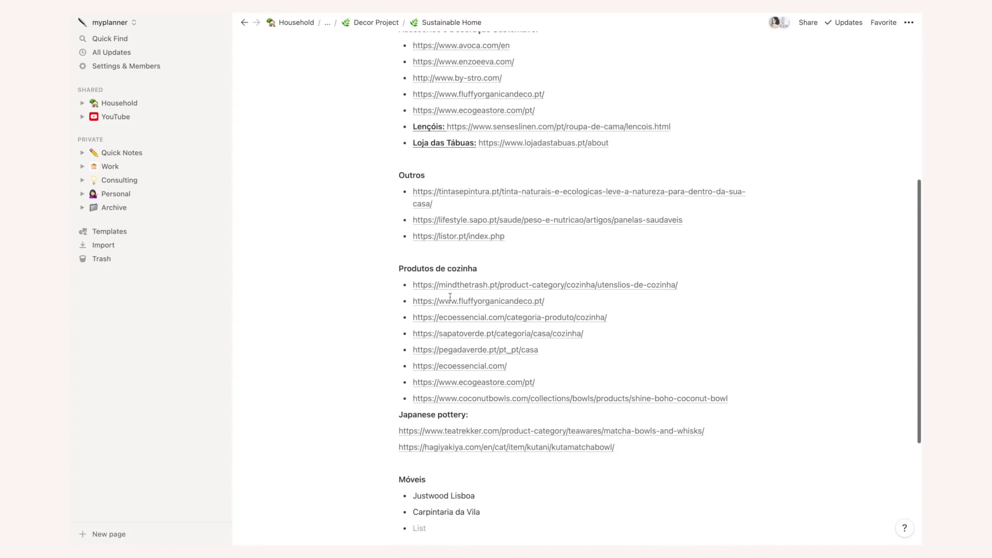
scroll(450, 297, up, 7)
scroll(450, 297, up, 1)
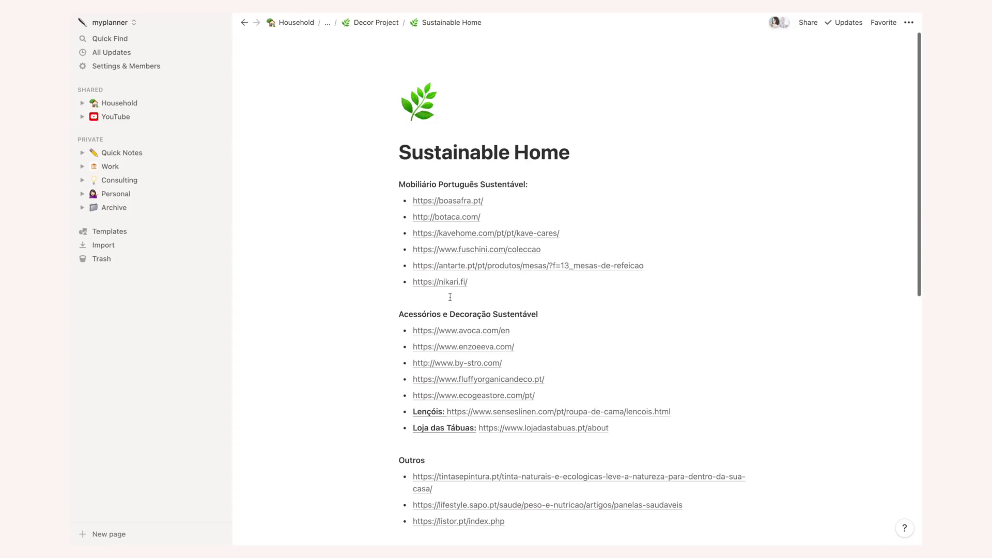
Go up to Decor Project, open the Balcony page, then its Flores subpage
click(379, 23)
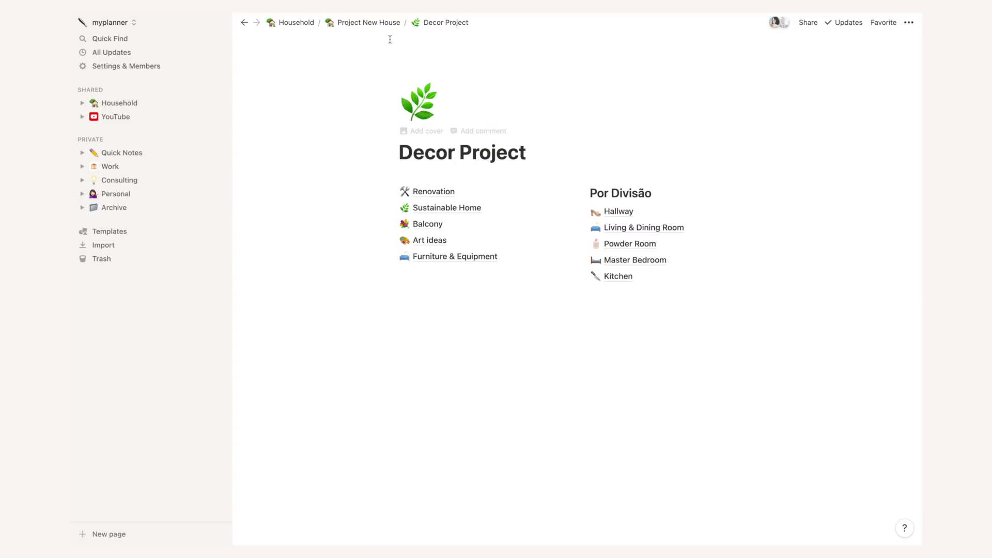
click(441, 225)
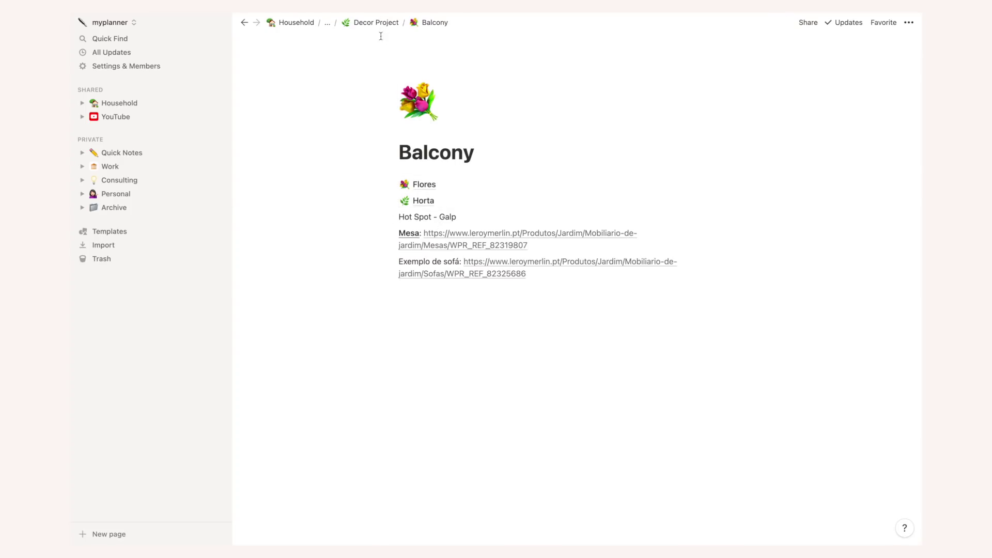
click(425, 185)
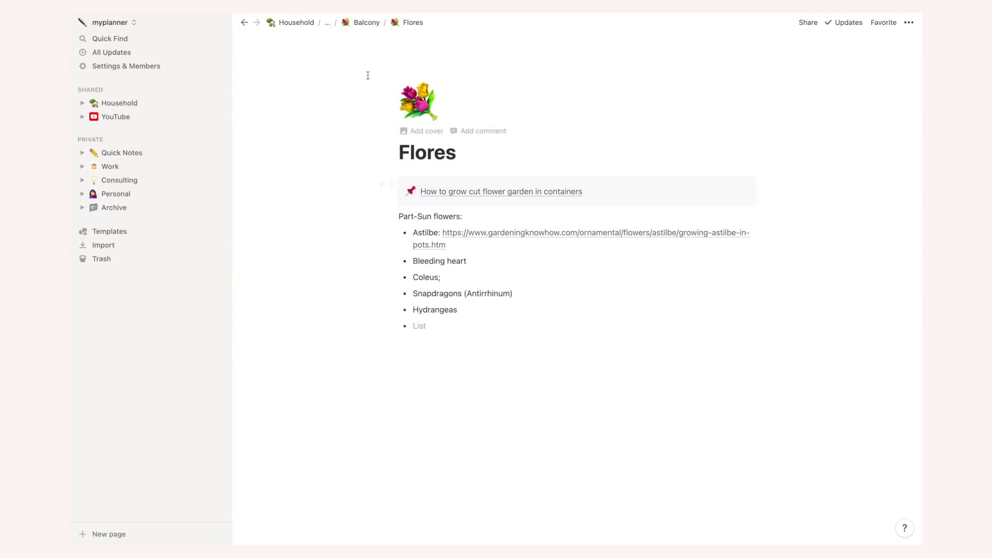
Visit the Horta subpage, then climb back through Balcony and Decor Project to Project New House
click(360, 26)
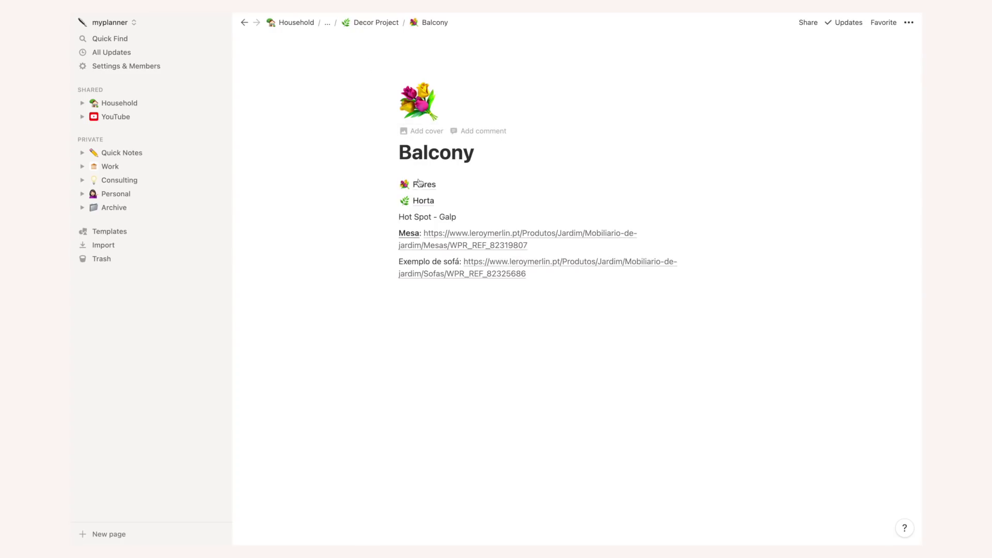
click(420, 200)
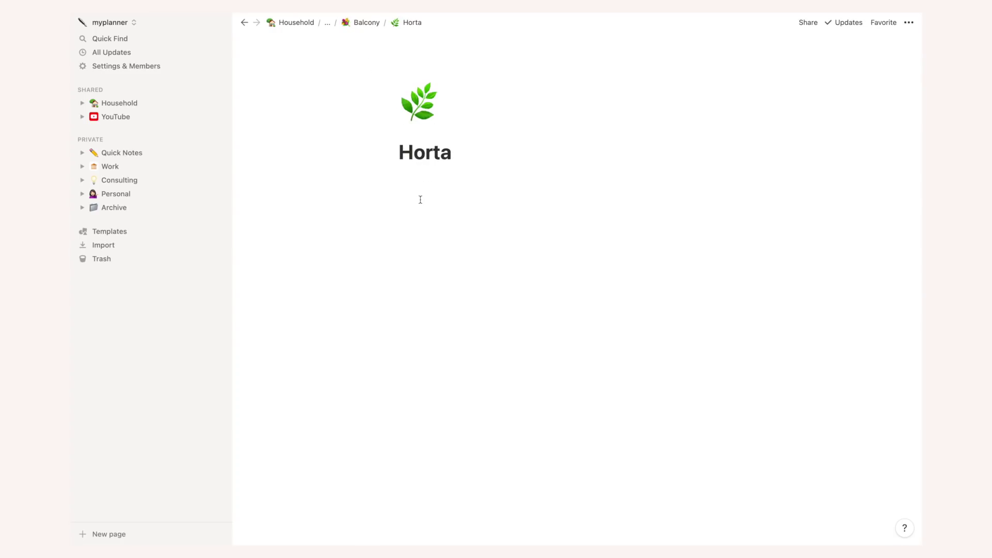
click(365, 29)
click(366, 26)
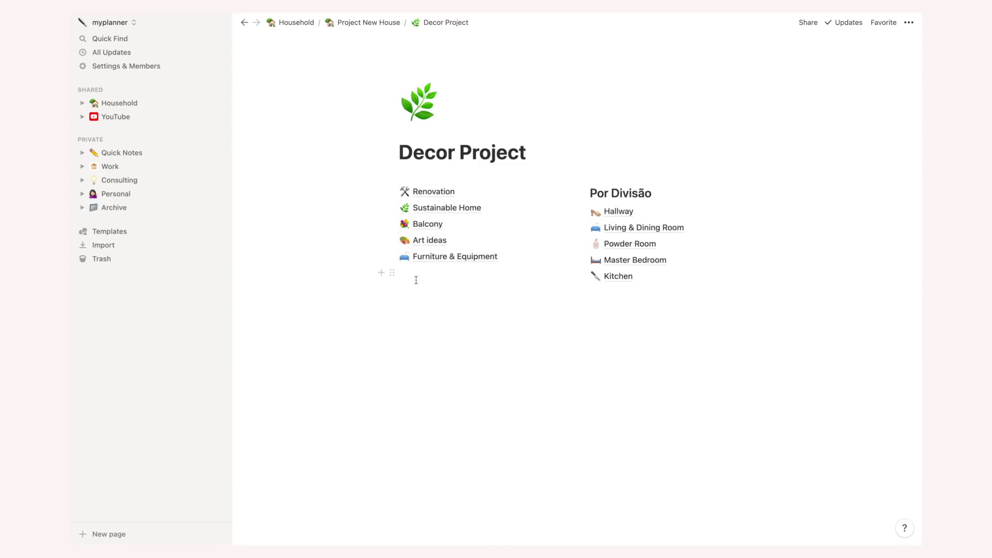
key(super+bracketleft)
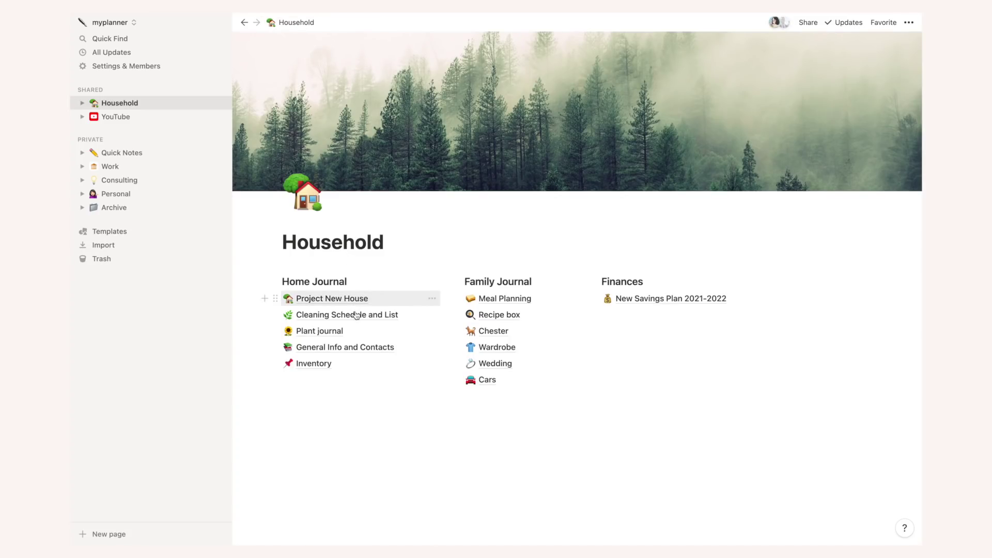
Open Cleaning Schedule and List and scroll down its cleaning instructions
click(334, 316)
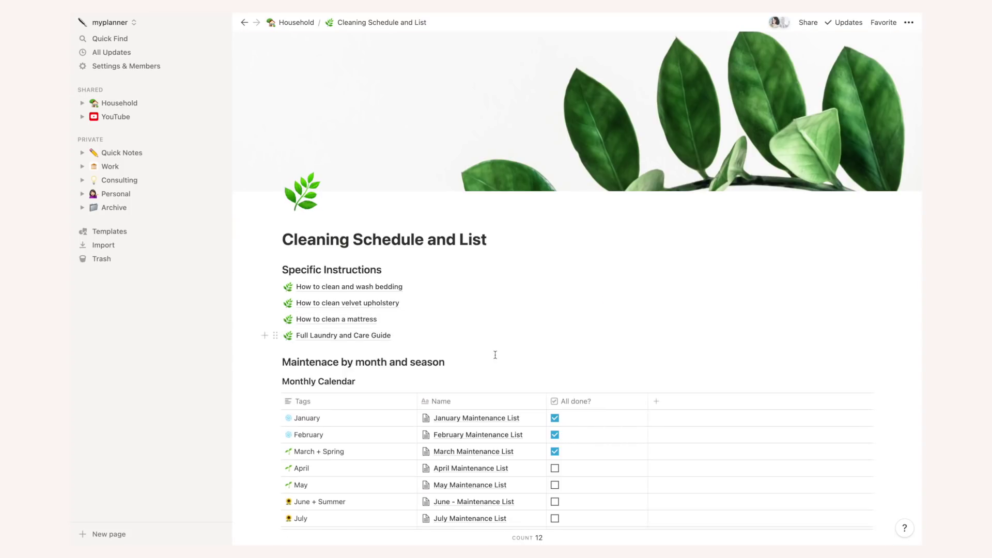
scroll(495, 355, down, 1)
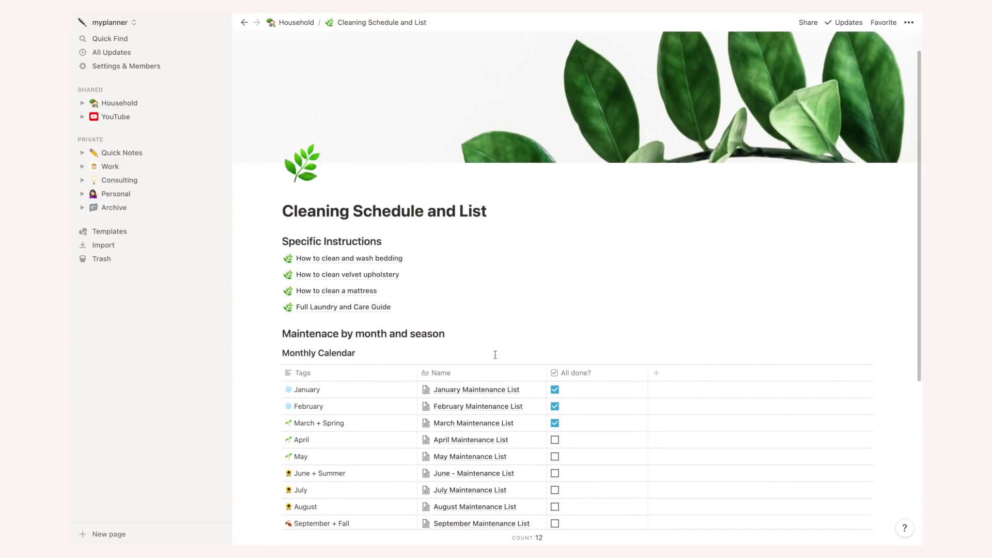
scroll(494, 355, down, 2)
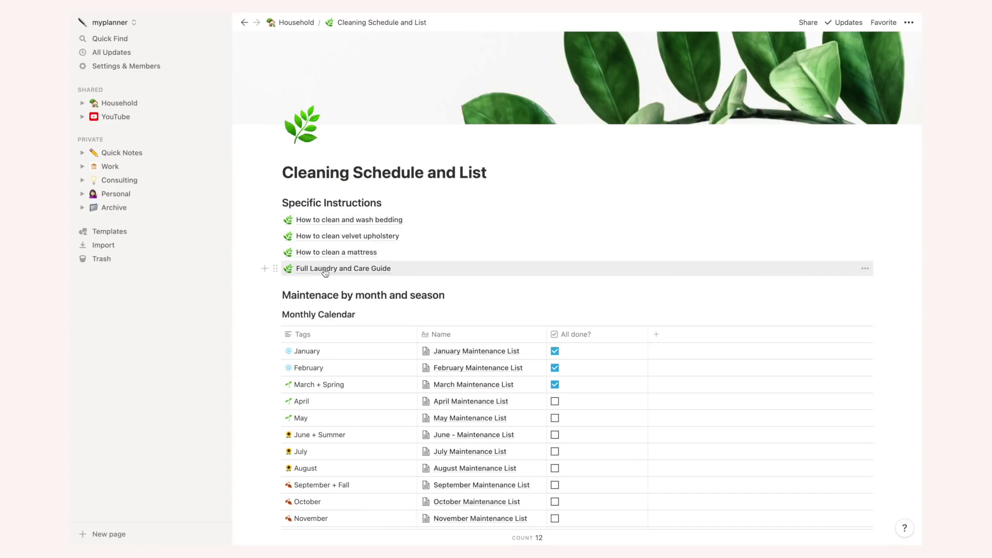
Read the How to clean a mattress page, then return to the Monthly Calendar table
click(328, 253)
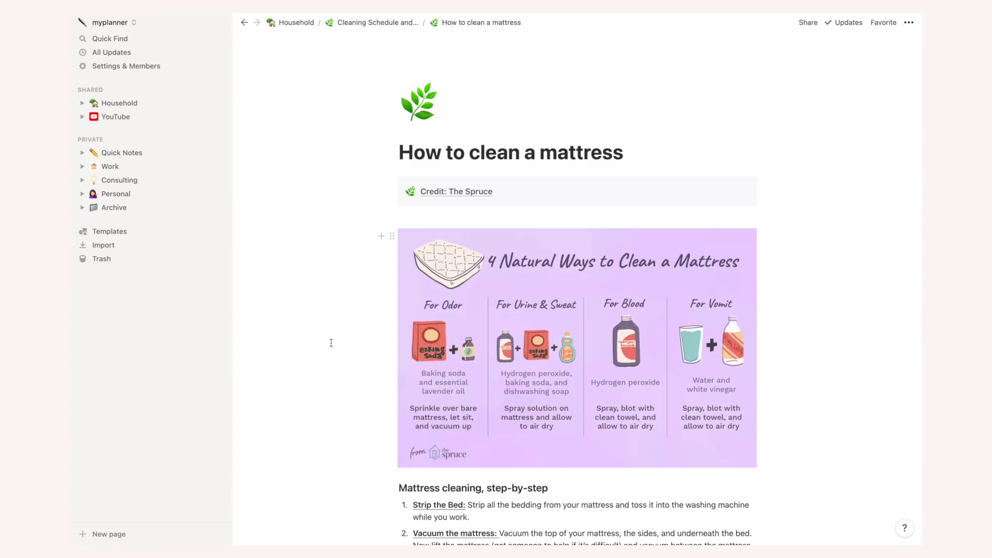
scroll(331, 343, down, 3)
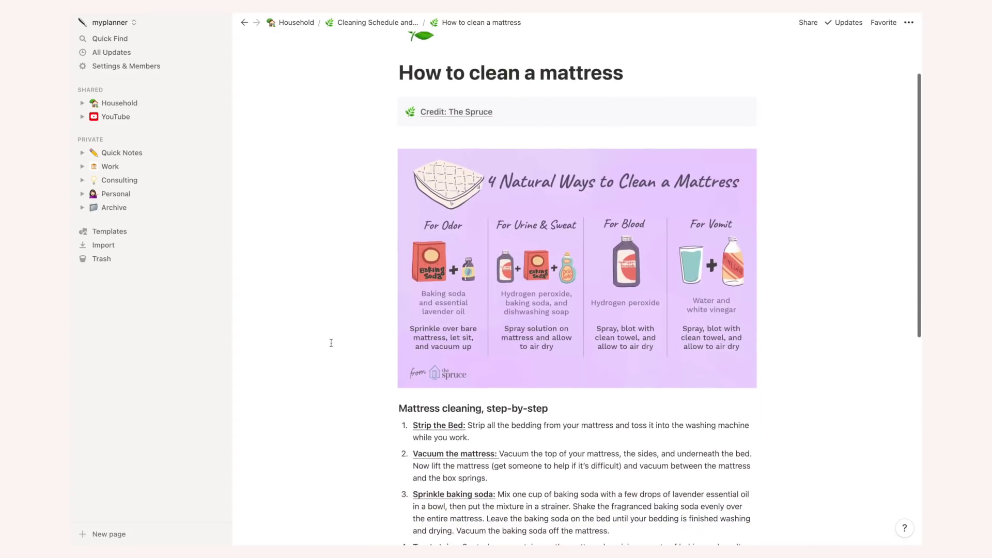
scroll(331, 343, down, 2)
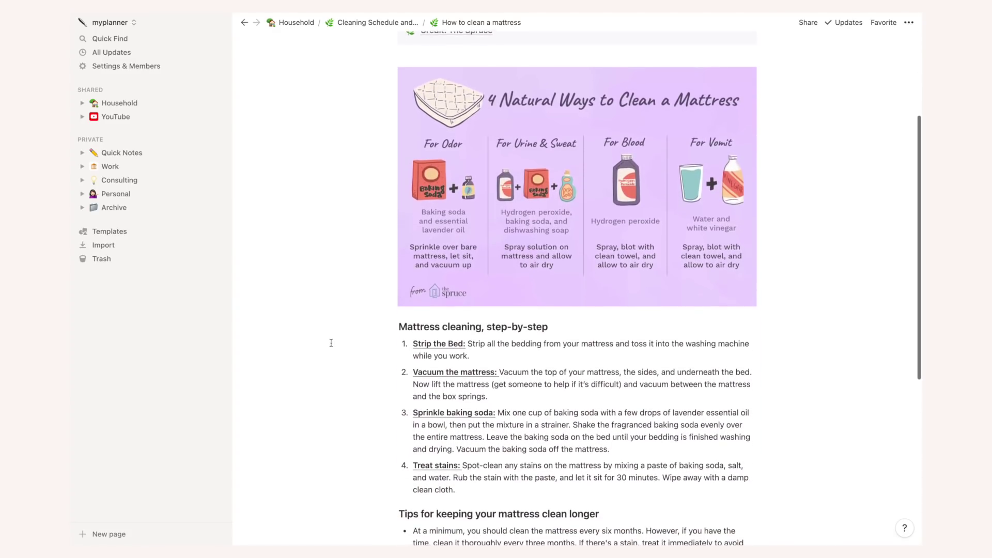
scroll(331, 343, down, 2)
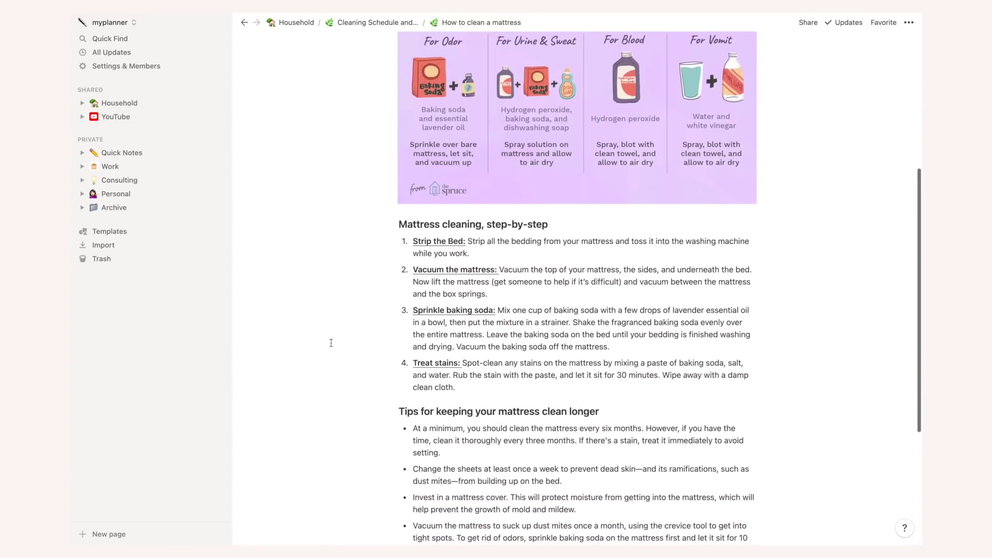
scroll(331, 343, down, 1)
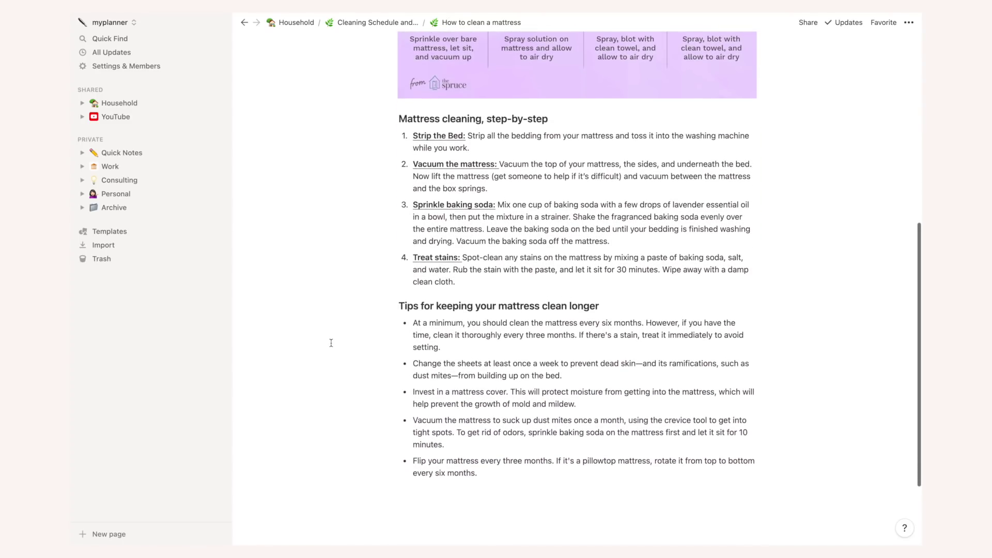
scroll(331, 343, up, 2)
scroll(332, 343, up, 5)
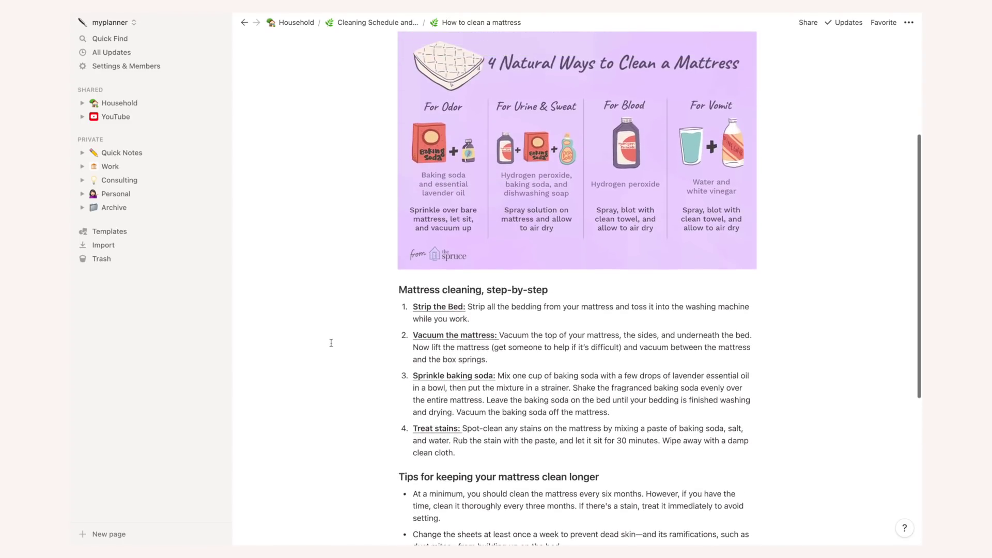
scroll(699, 82, up, 1)
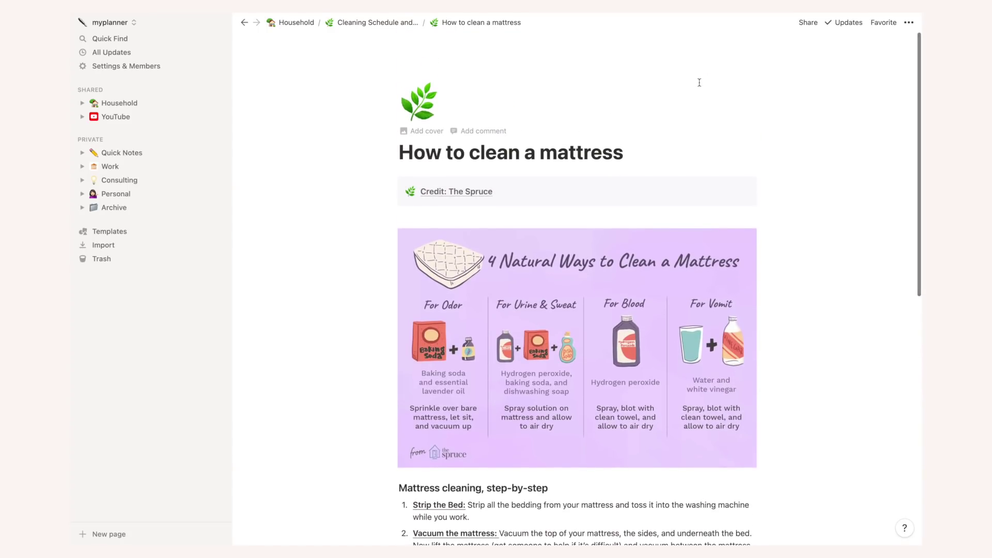
click(391, 23)
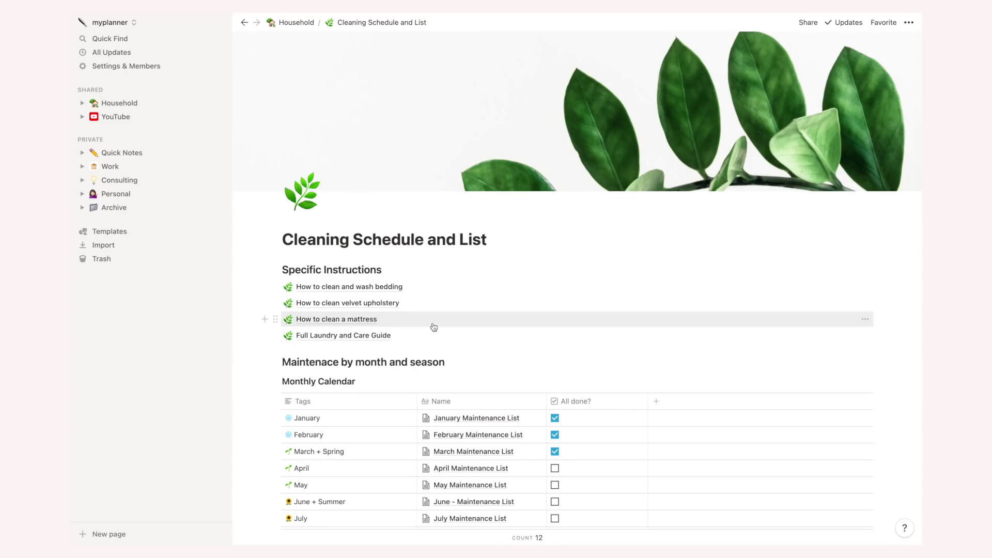
scroll(432, 324, down, 1)
scroll(432, 324, down, 3)
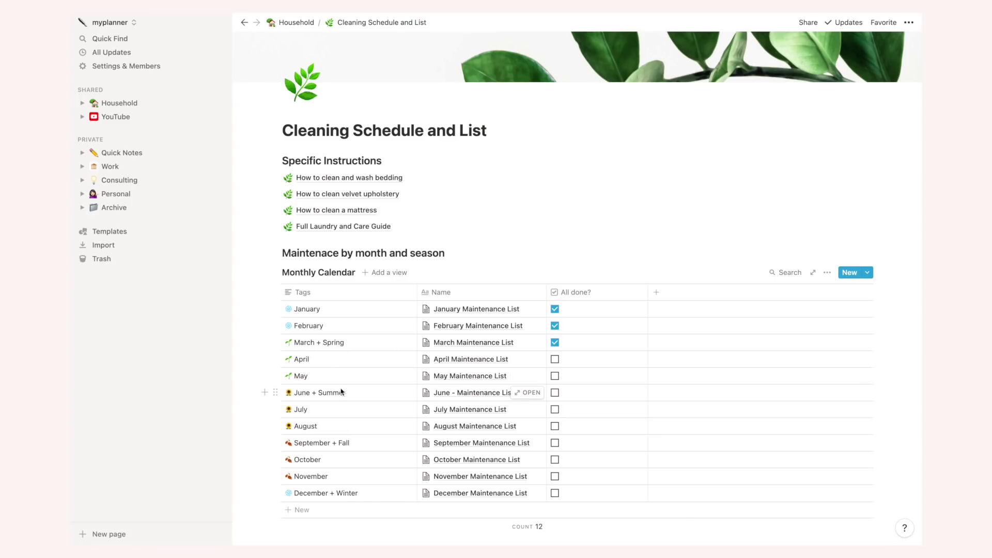
Preview June - Maintenance List, scroll its Monthly Cleaning Routine, then close the preview
click(528, 392)
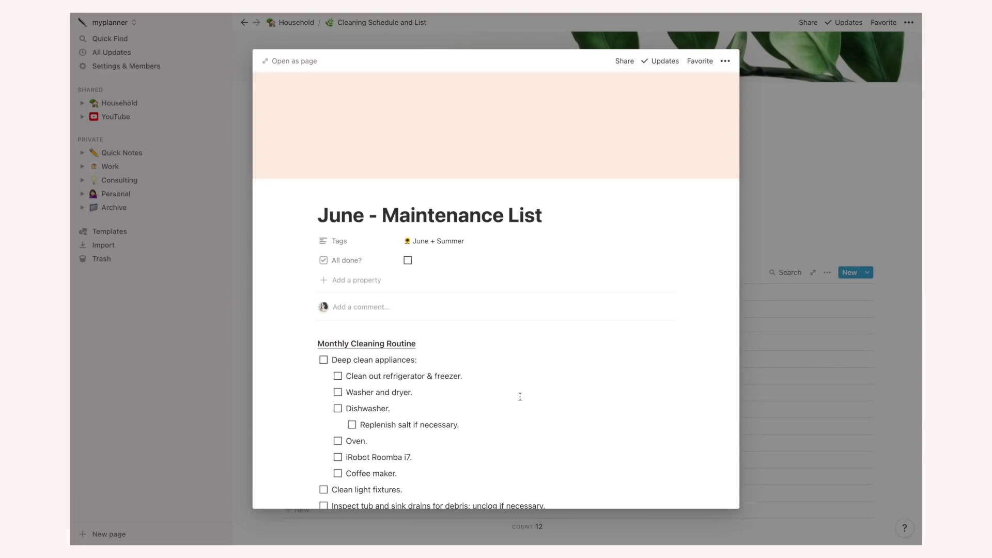
scroll(520, 396, down, 2)
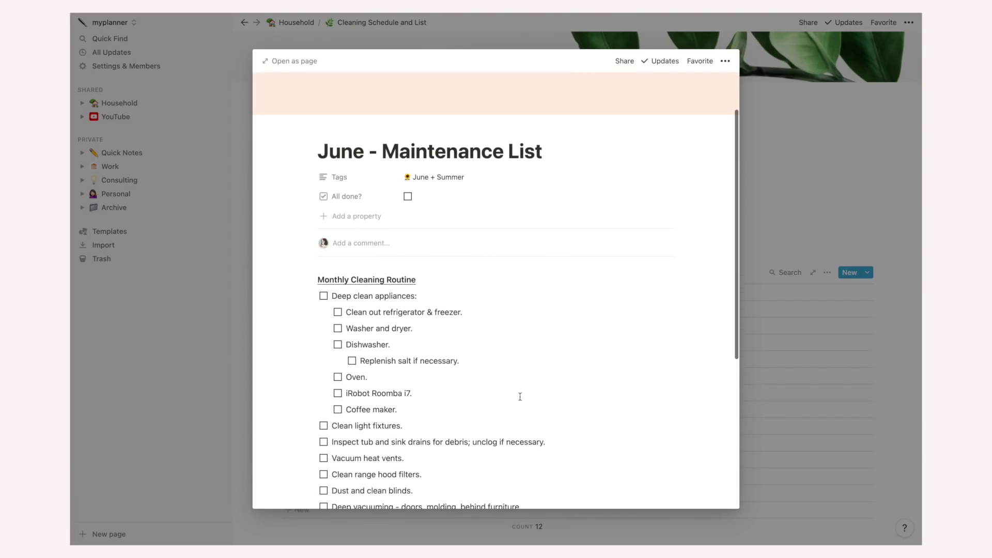
scroll(520, 396, down, 2)
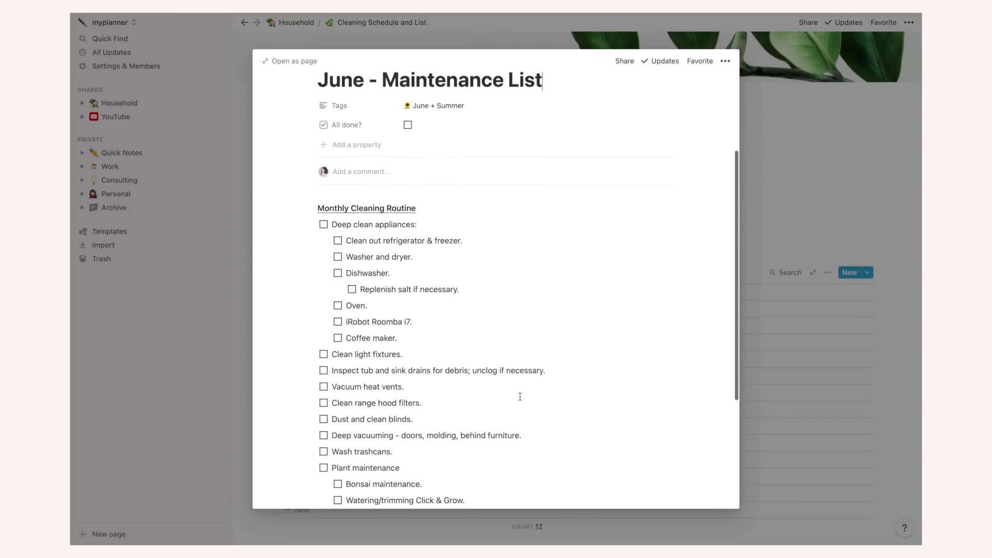
scroll(520, 396, down, 3)
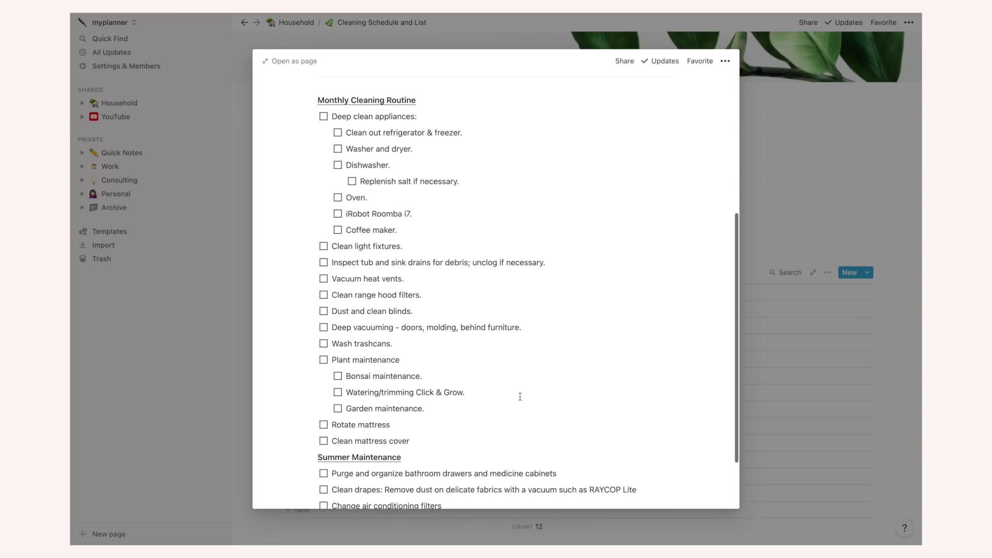
scroll(520, 396, down, 1)
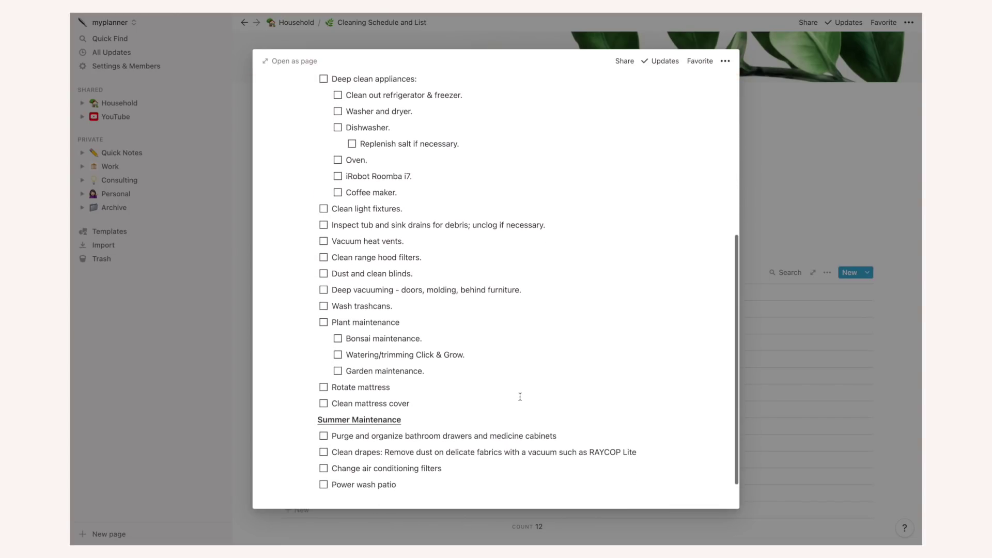
scroll(520, 396, down, 1)
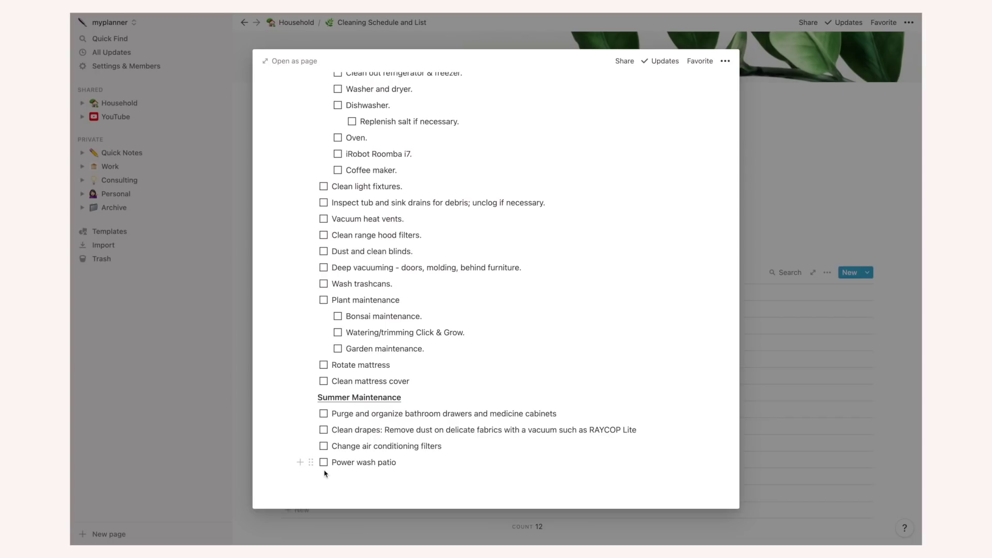
scroll(325, 473, up, 5)
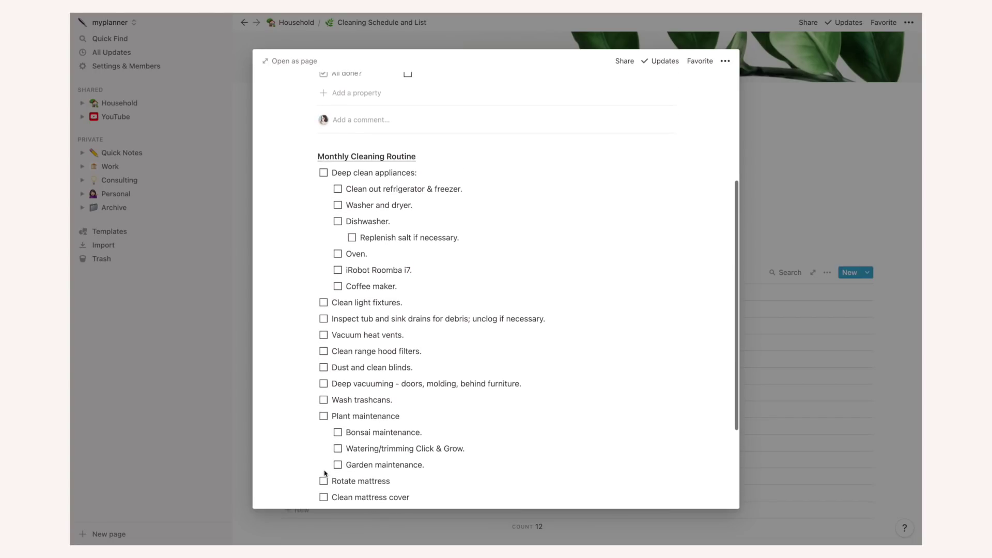
click(205, 444)
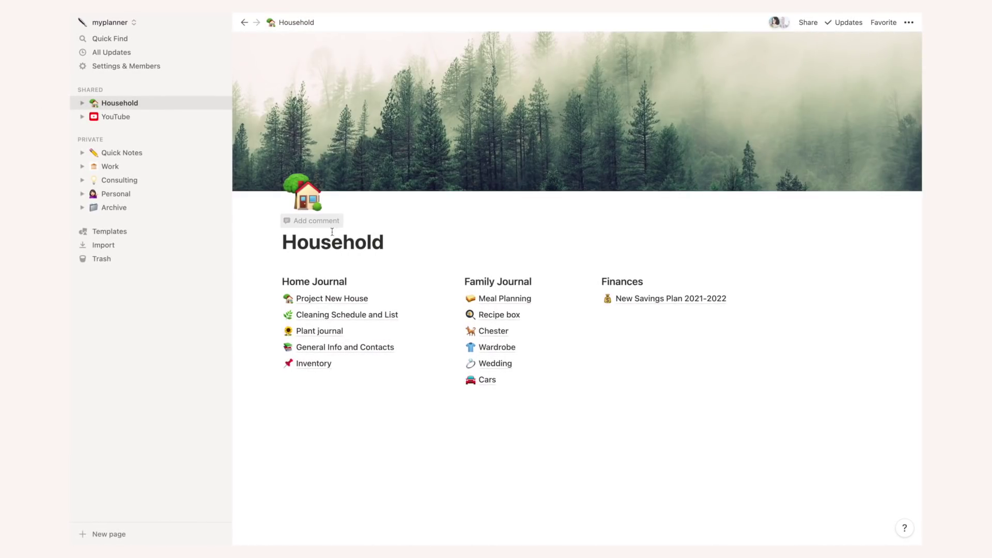
click(331, 332)
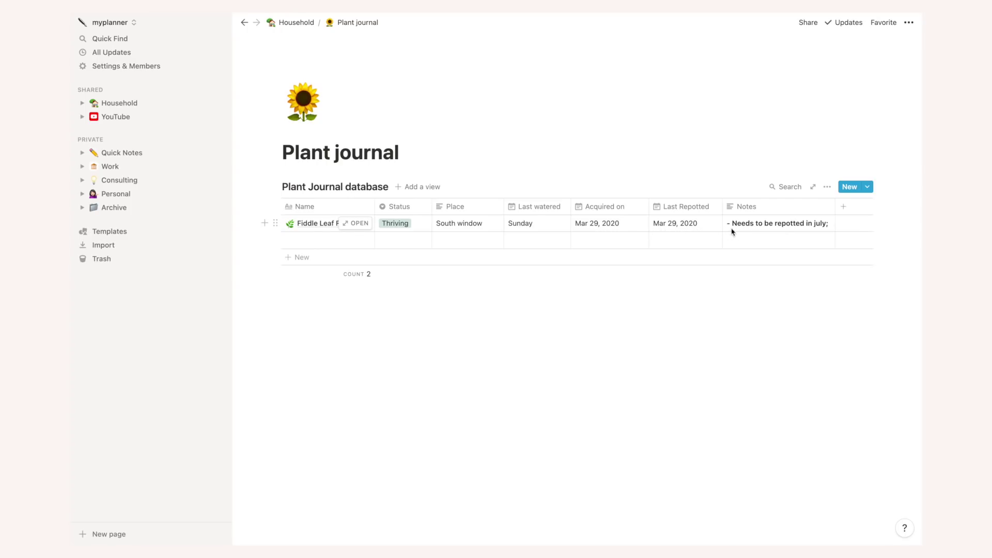
click(305, 24)
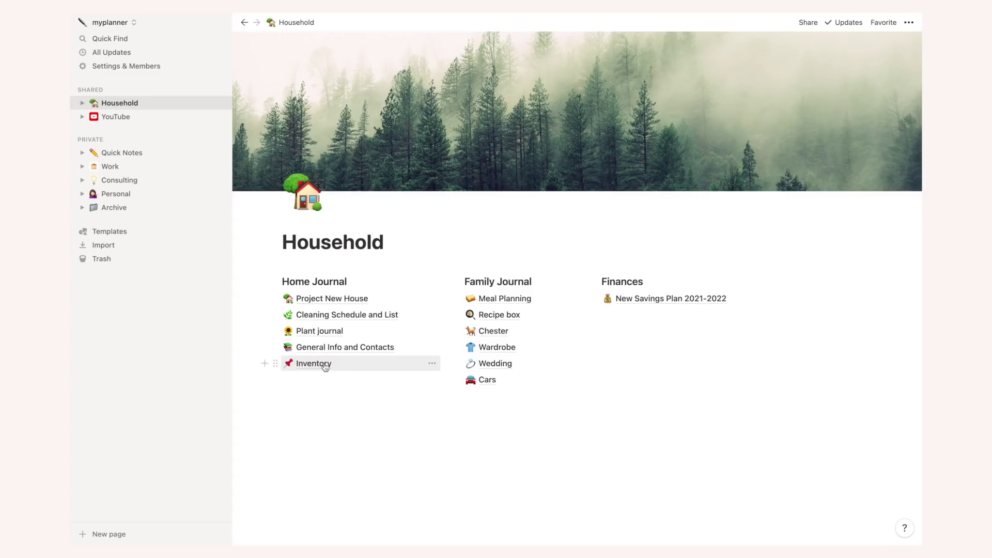
Look over Inventory, then return to Household and open the Meal Planning calendar
click(324, 365)
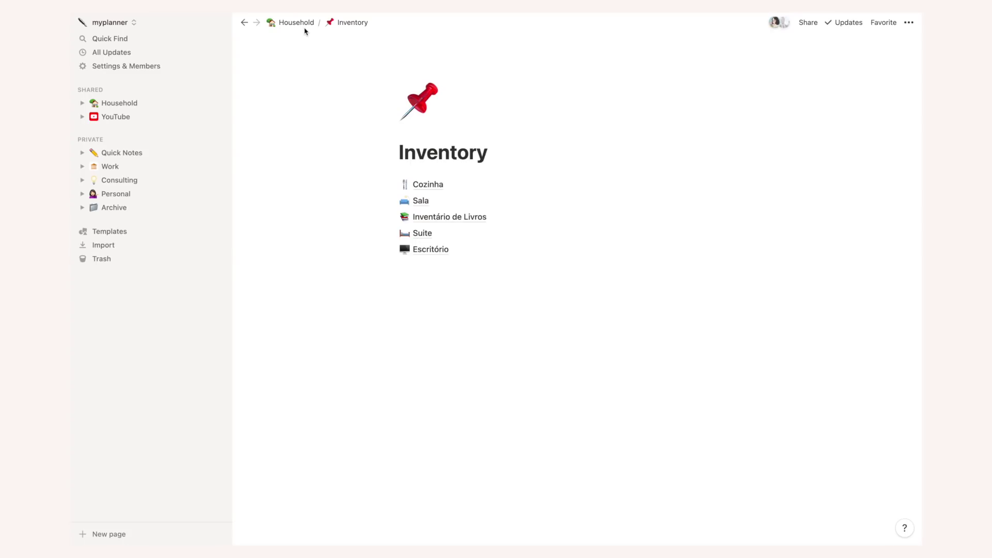
click(304, 23)
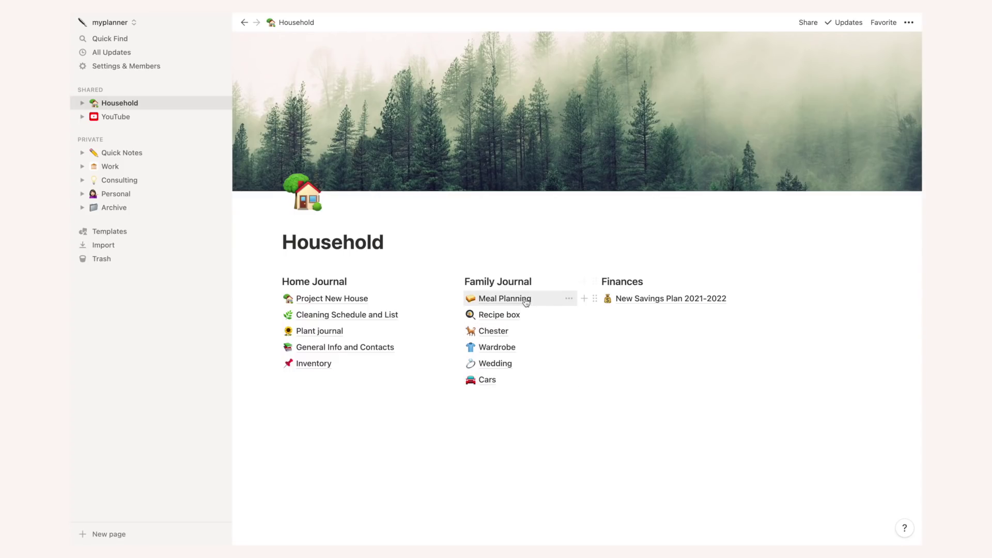
click(509, 299)
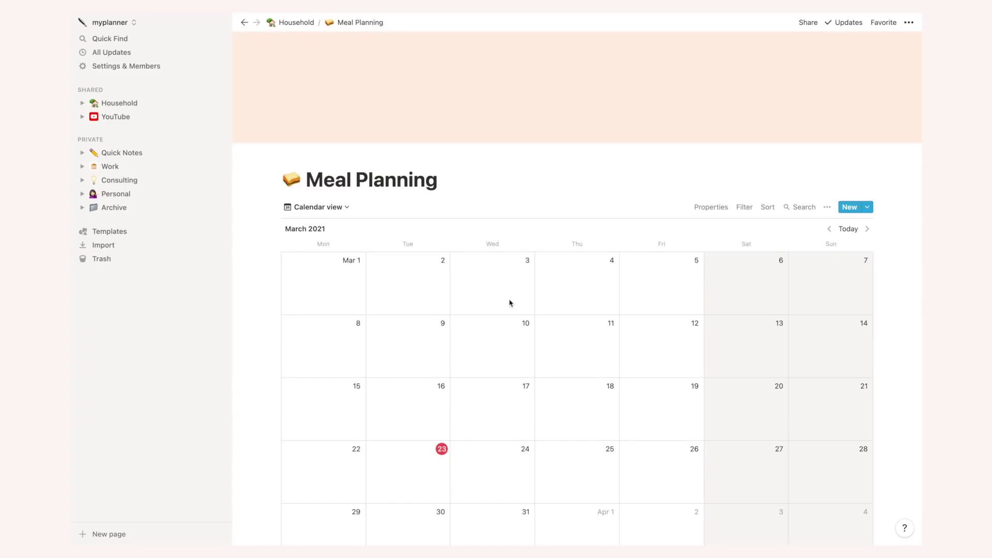
Page the Meal Planning calendar back through February to January 2021, scrolling the meals
scroll(510, 303, down, 3)
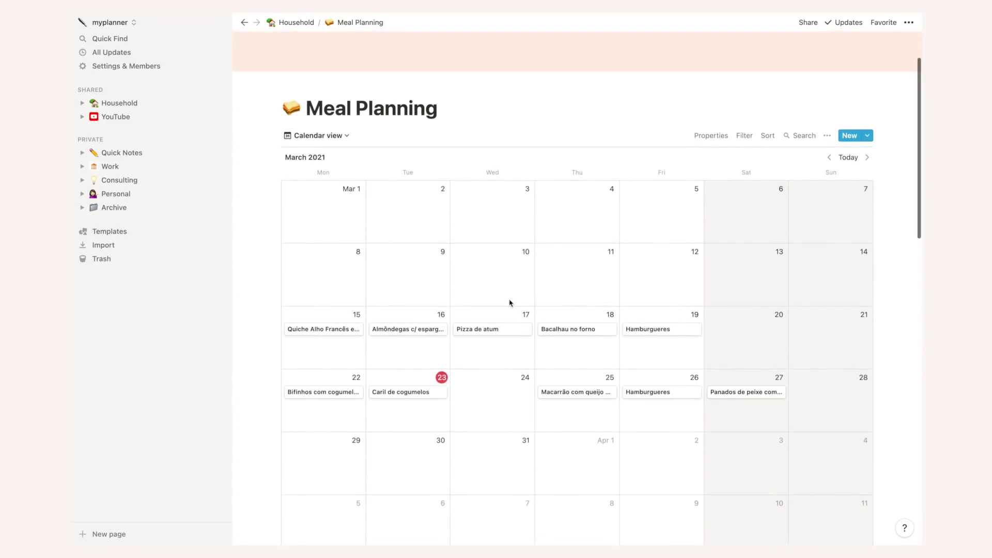
scroll(511, 303, up, 2)
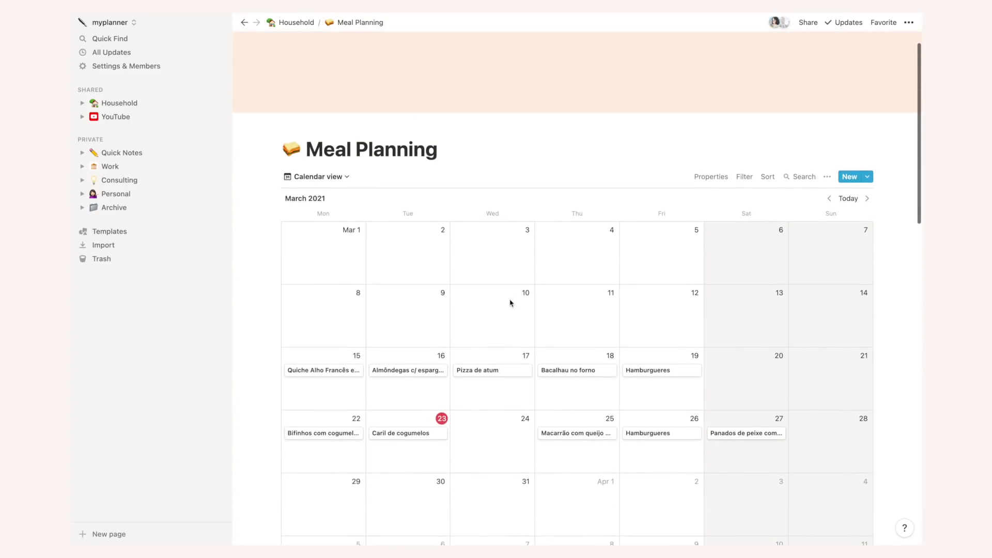
click(831, 199)
scroll(684, 279, down, 2)
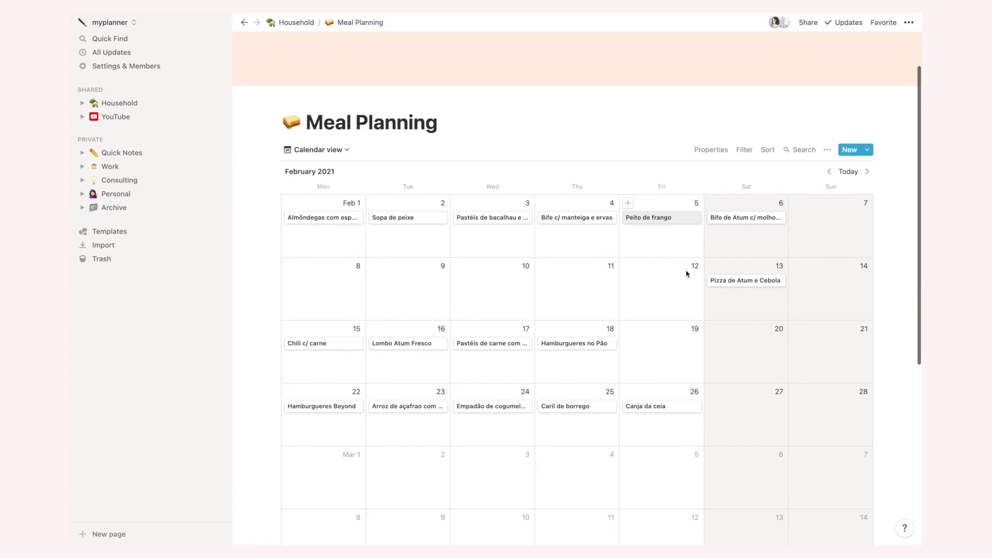
click(829, 171)
scroll(829, 172, up, 2)
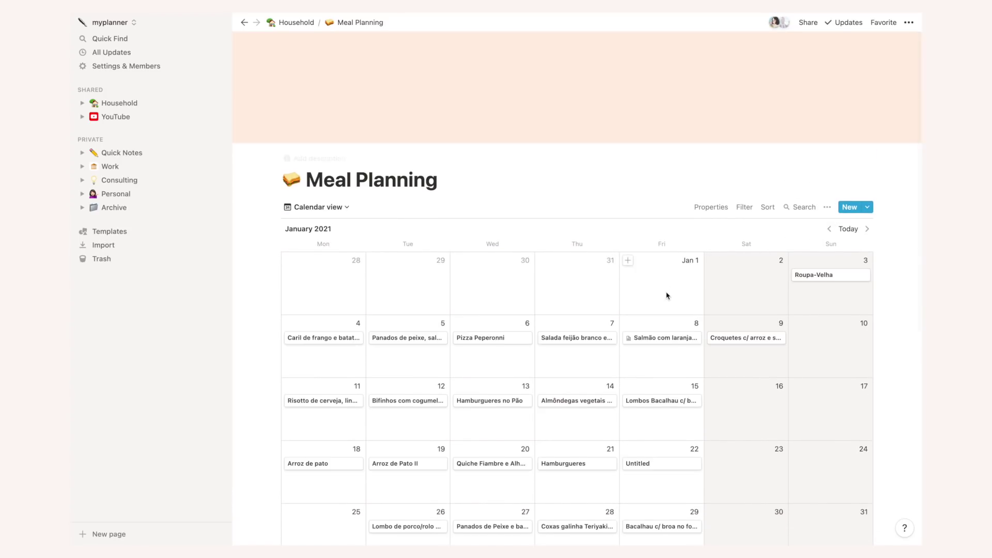
scroll(667, 296, down, 2)
scroll(667, 295, down, 3)
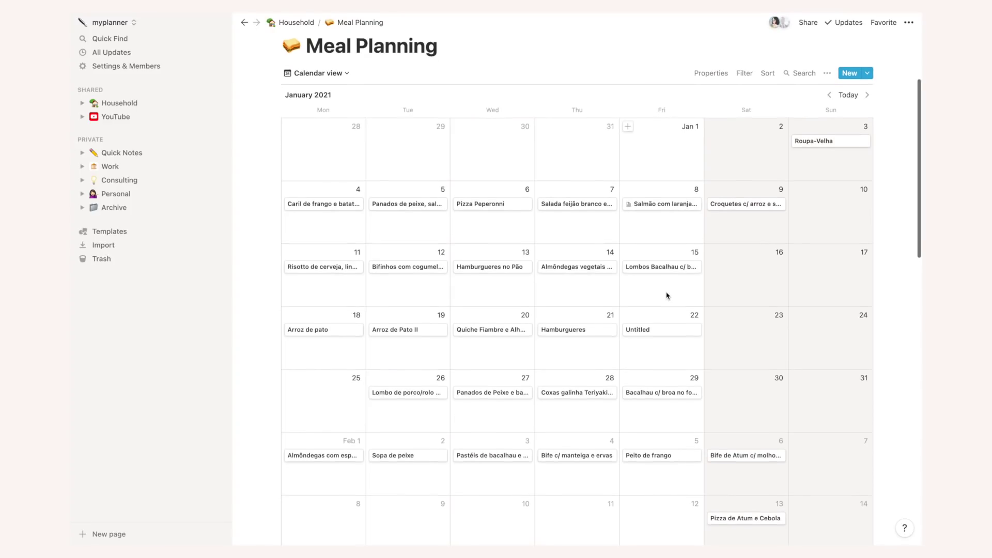
scroll(667, 295, down, 2)
scroll(667, 296, up, 2)
scroll(667, 296, down, 4)
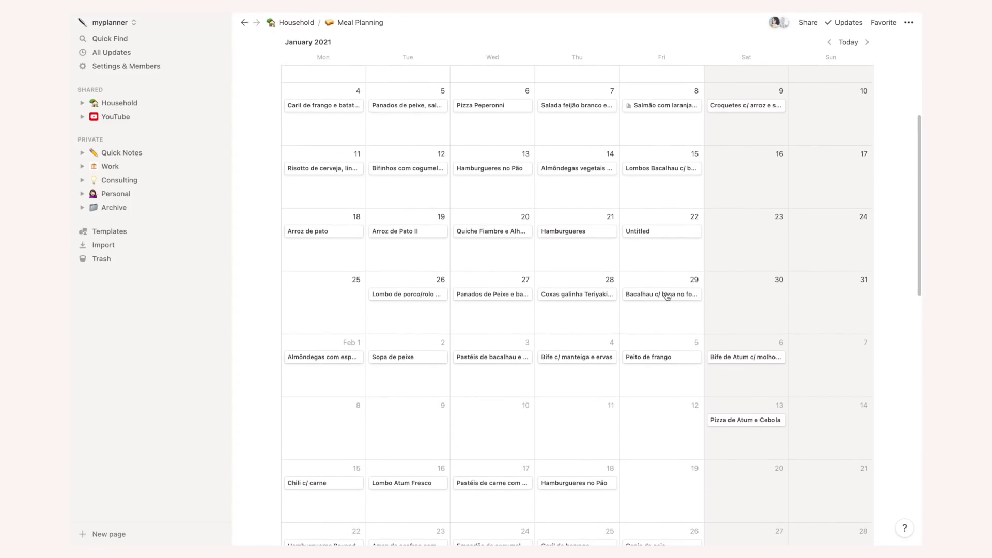
scroll(667, 295, down, 8)
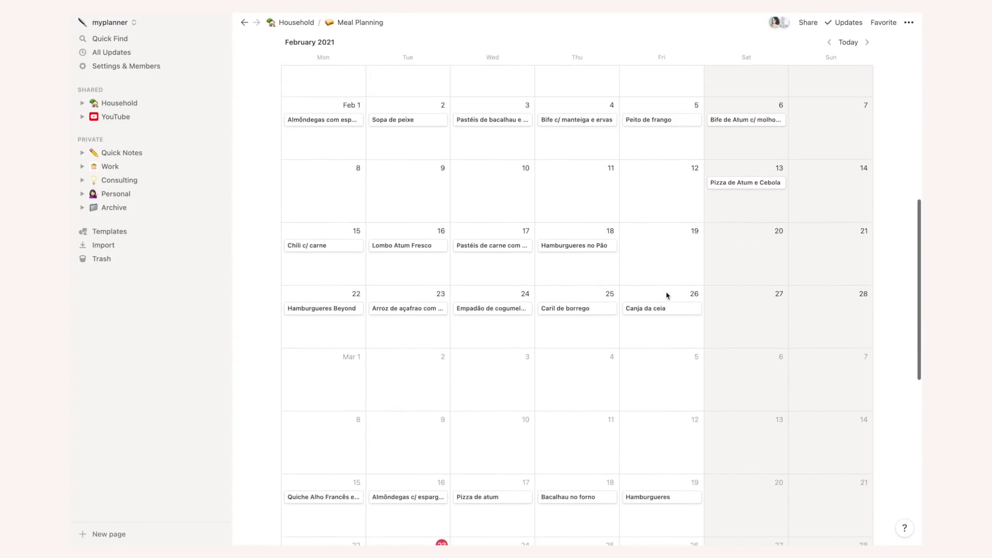
scroll(666, 296, up, 15)
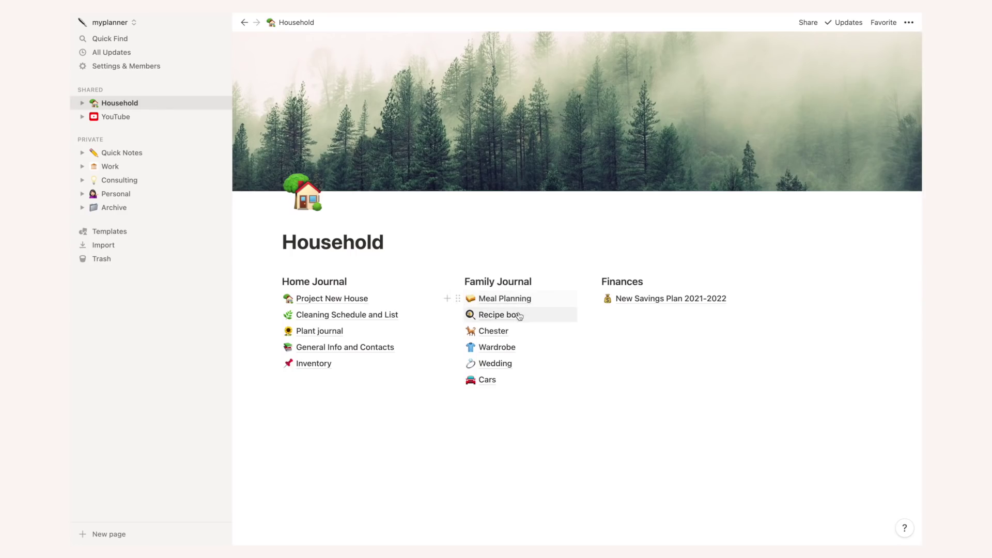
Open the Recipe box table of three recipes under Family Journal
click(515, 315)
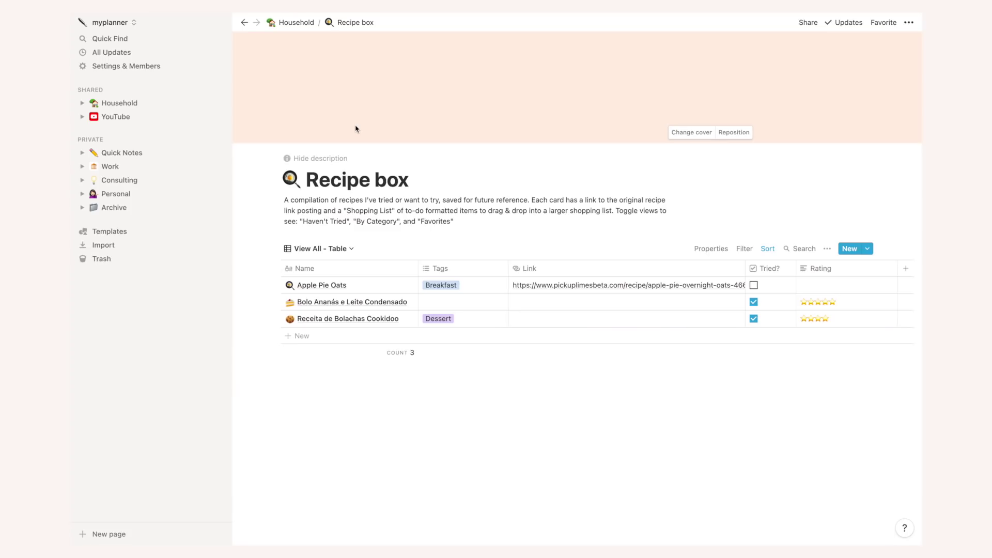
Go from Household to Chester's page and open its Vaccination Calendar
click(299, 27)
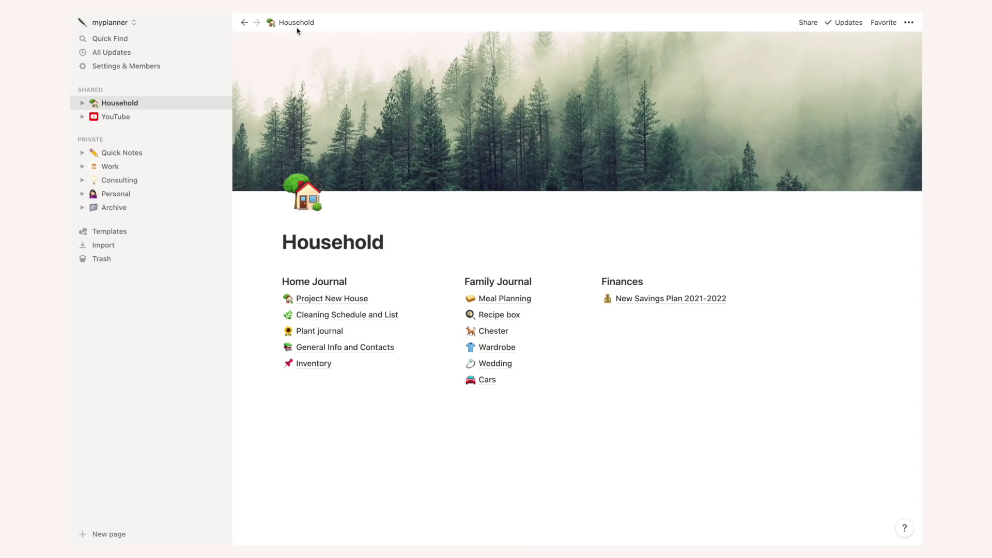
click(491, 334)
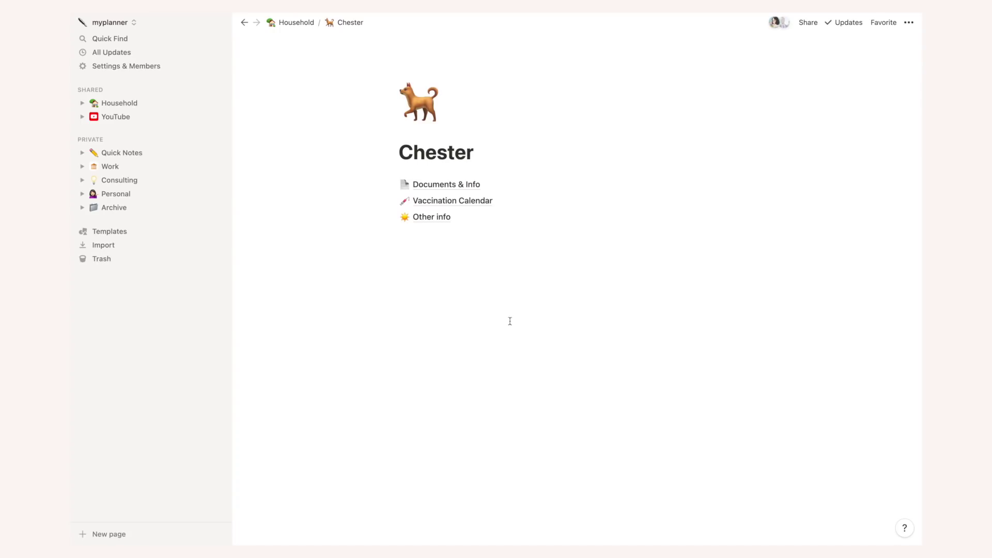
click(472, 205)
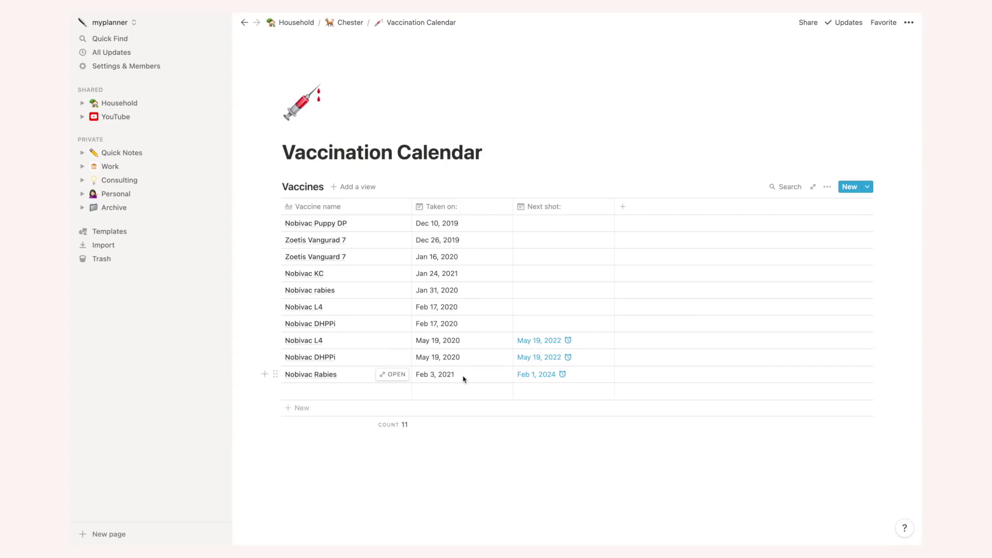
Check the next shot dates for Nobivac L4 and Nobivac DHPPi without changing them
click(584, 345)
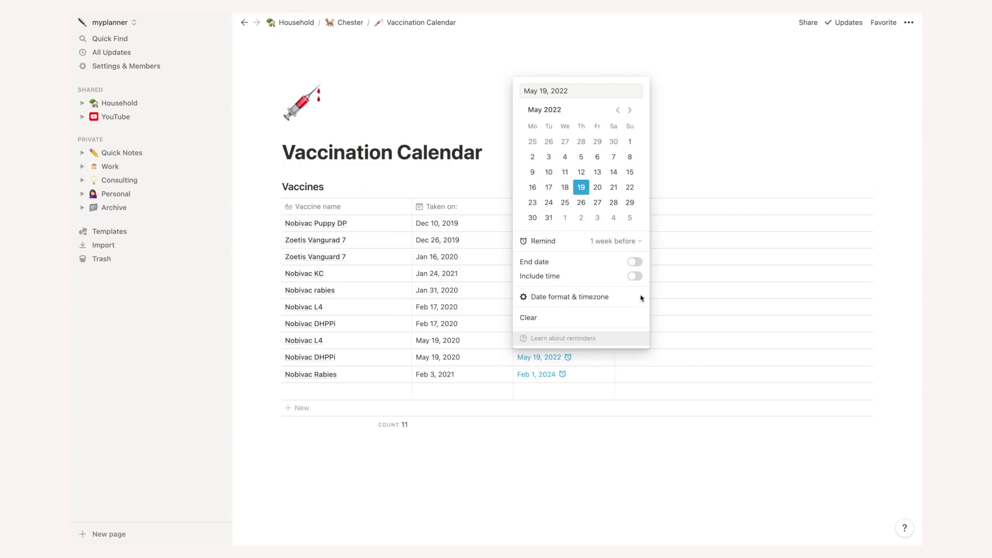
click(589, 362)
click(589, 361)
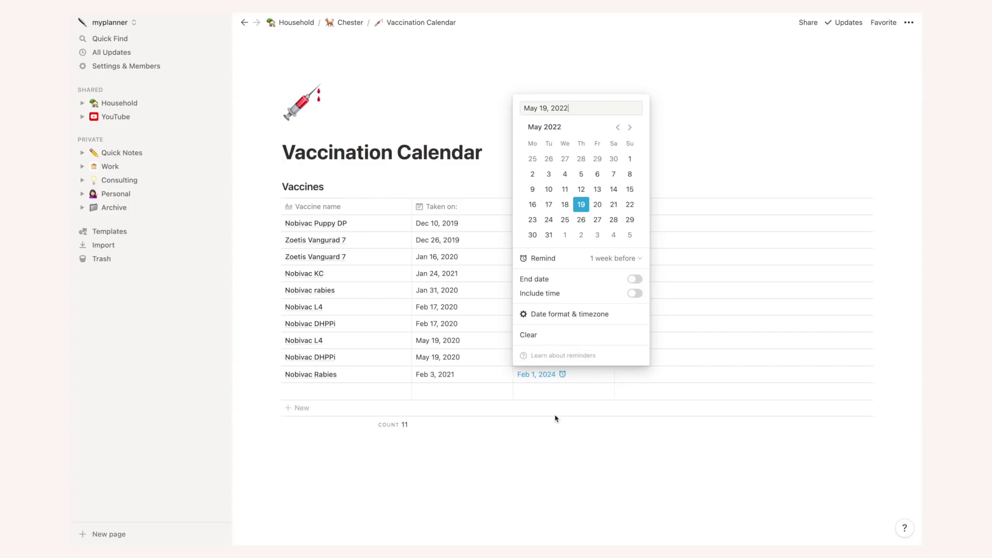
key(Escape)
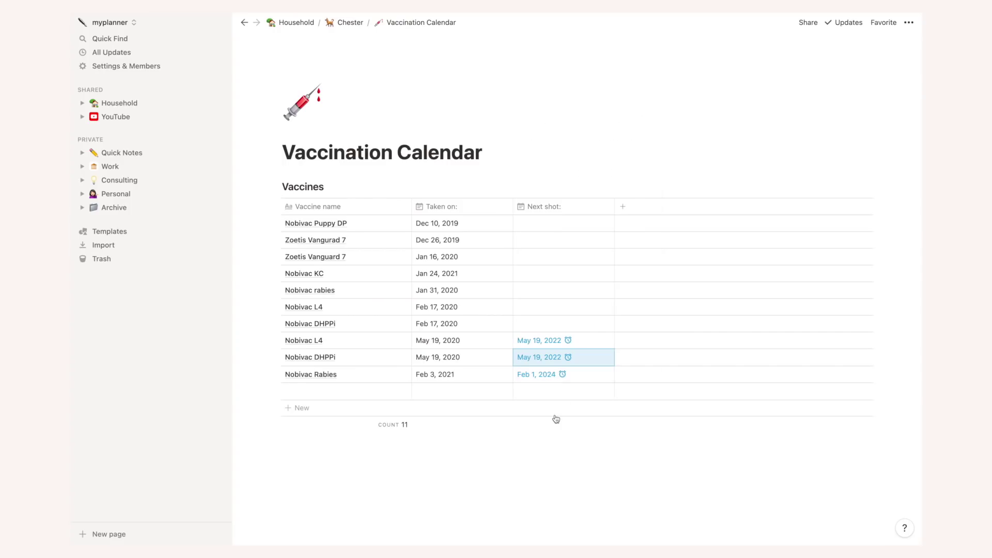
click(529, 447)
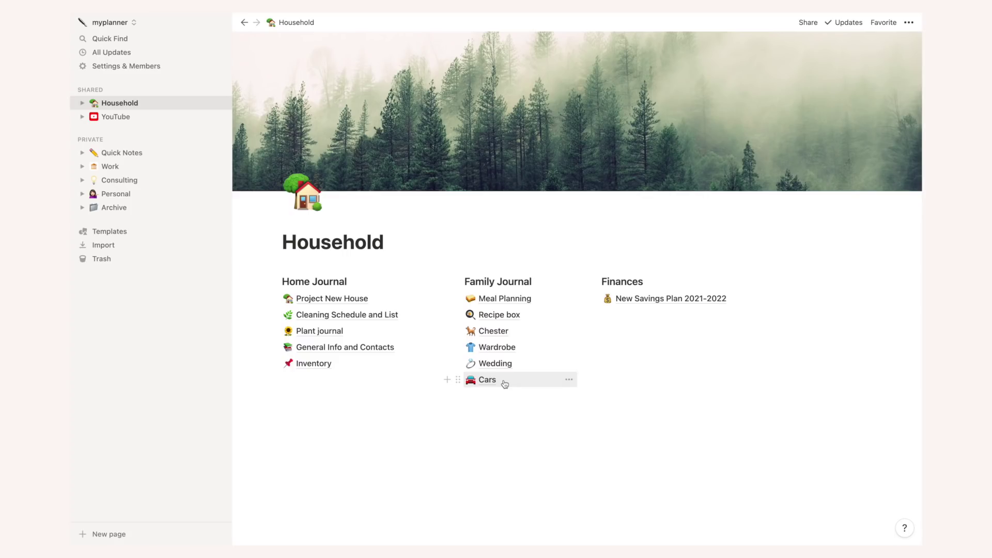
Open the YouTube page's 2021 Main Planner and scroll down the video table
click(134, 117)
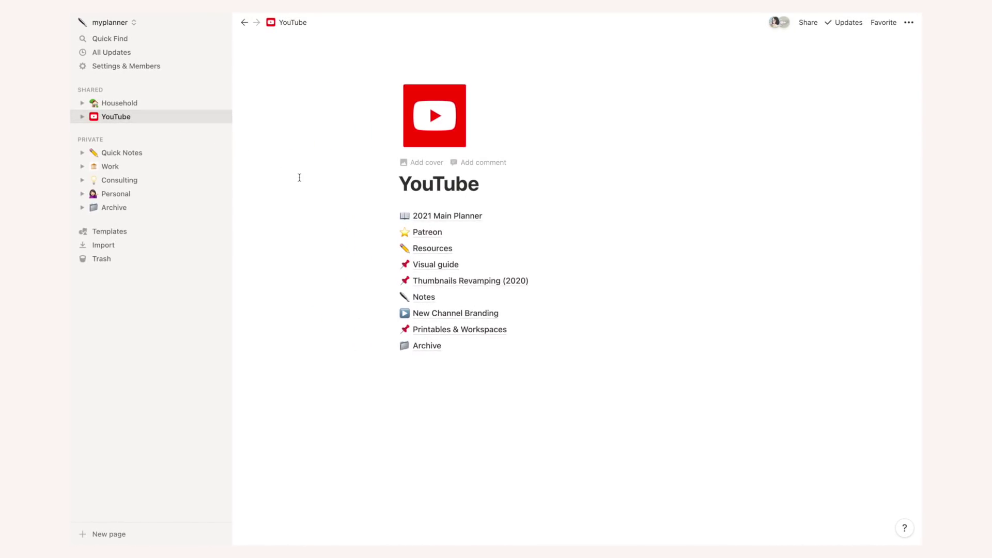
click(443, 217)
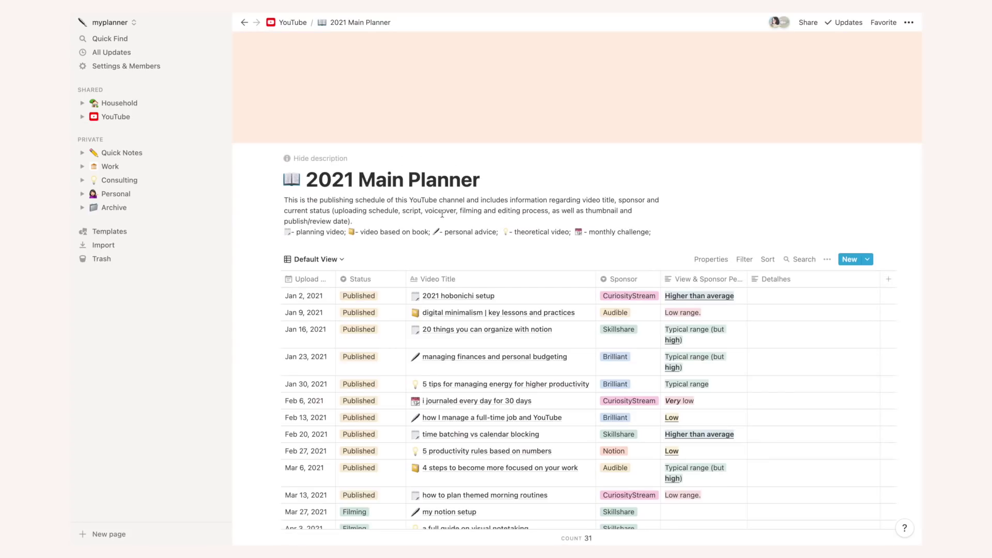
scroll(443, 214, down, 3)
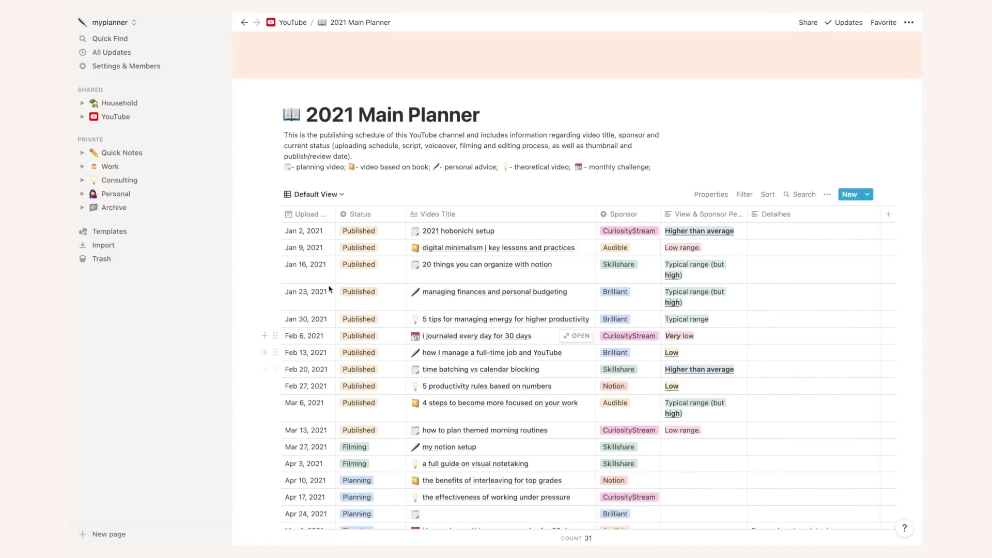
Inspect the Status column settings and Jan 2 video status options, keeping Published
click(363, 215)
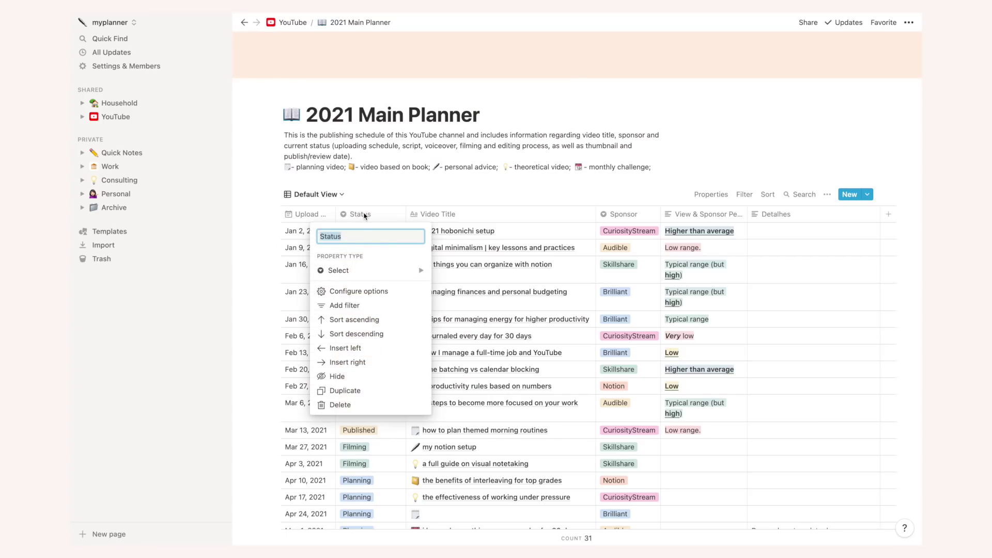
click(368, 228)
click(382, 231)
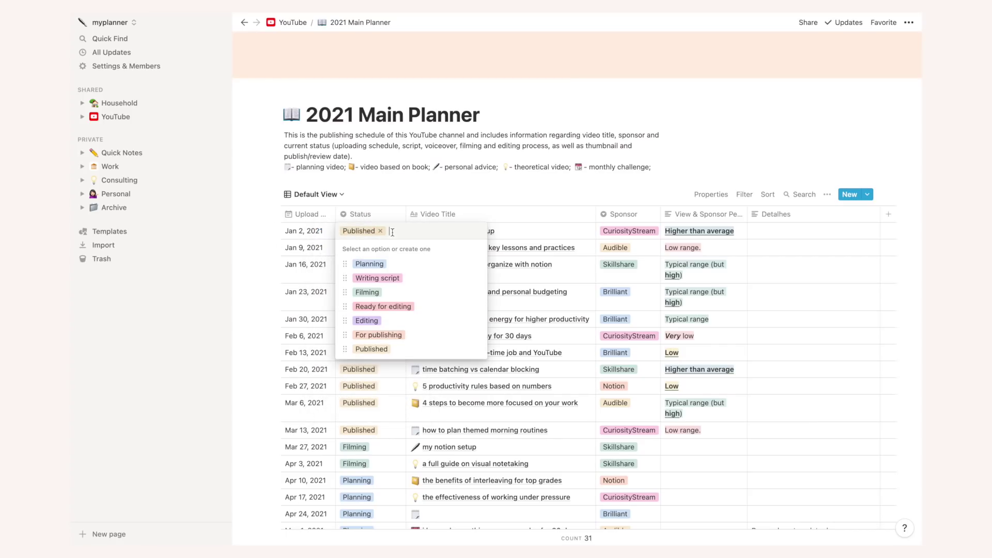
key(Down)
key(Down)
key(Down)
key(Down)
key(Down)
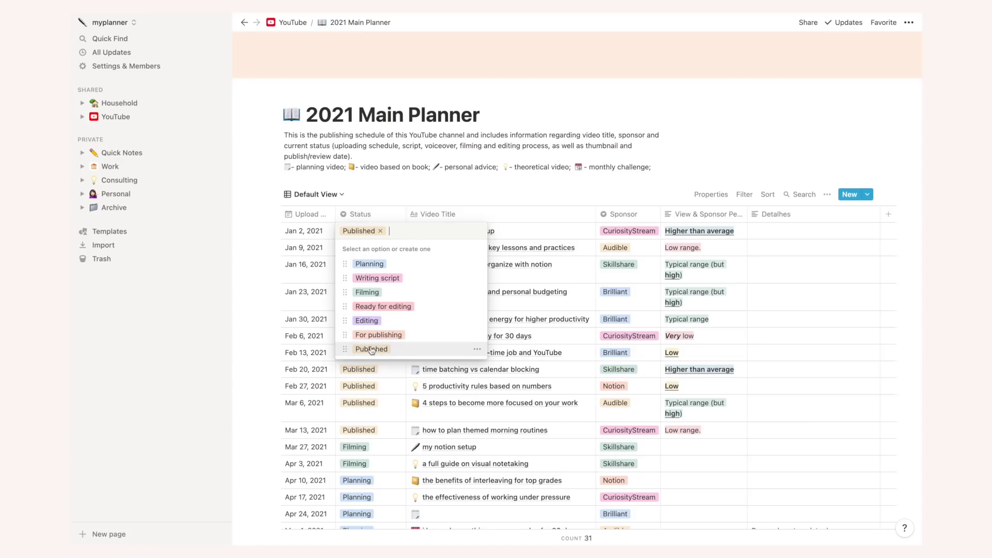
key(Up)
key(Up)
key(Up)
key(Up)
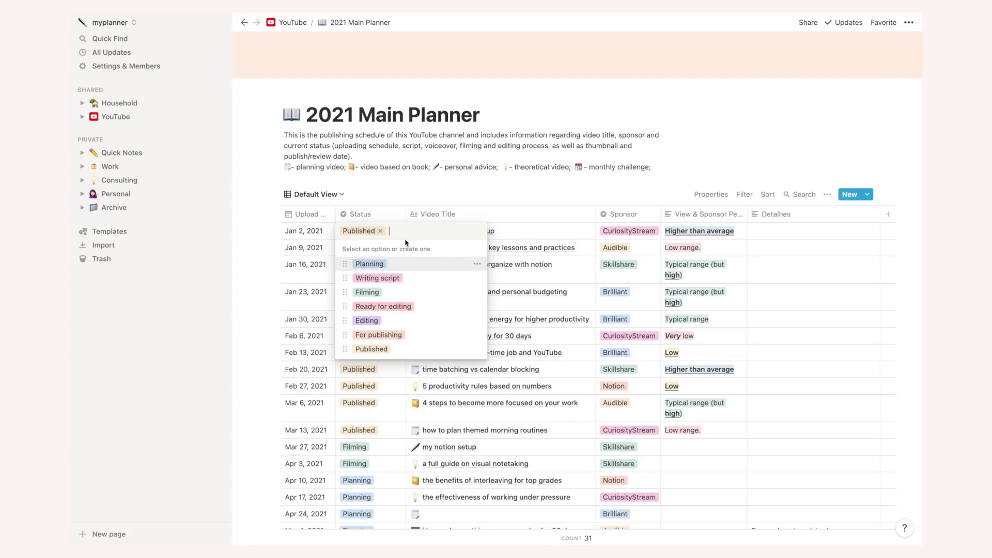
key(Escape)
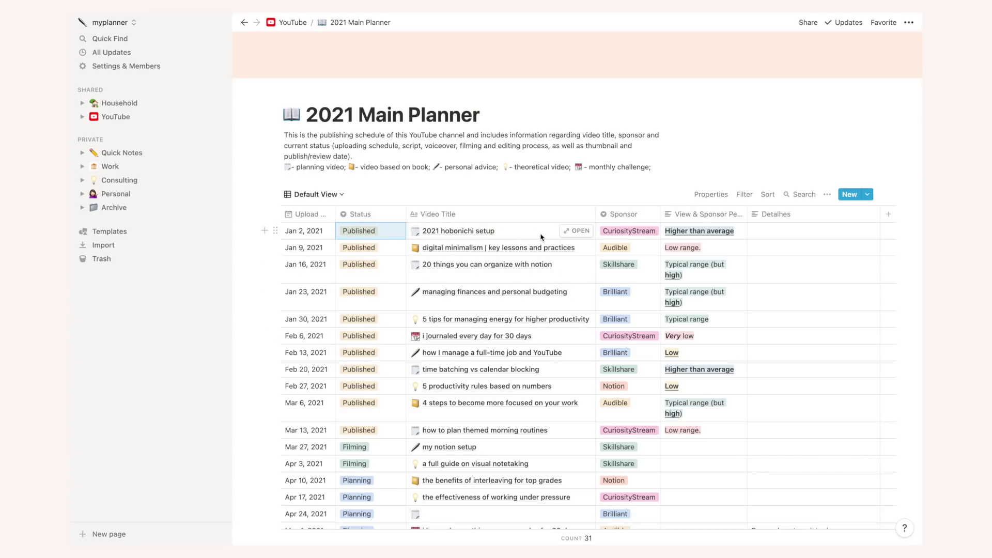
Preview the 2021 hobonichi setup page, scroll its script to the Sponsor section, then close it
click(575, 230)
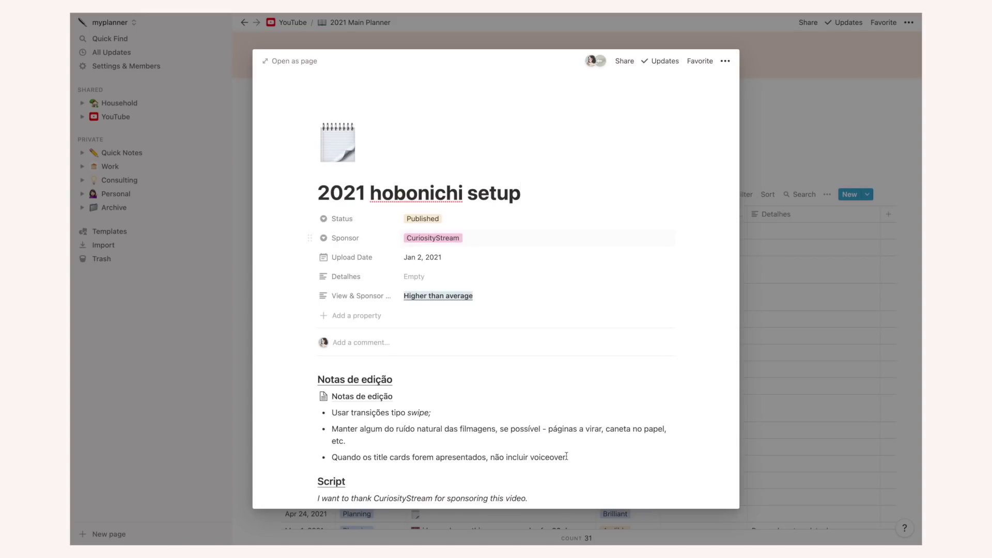
scroll(566, 456, down, 15)
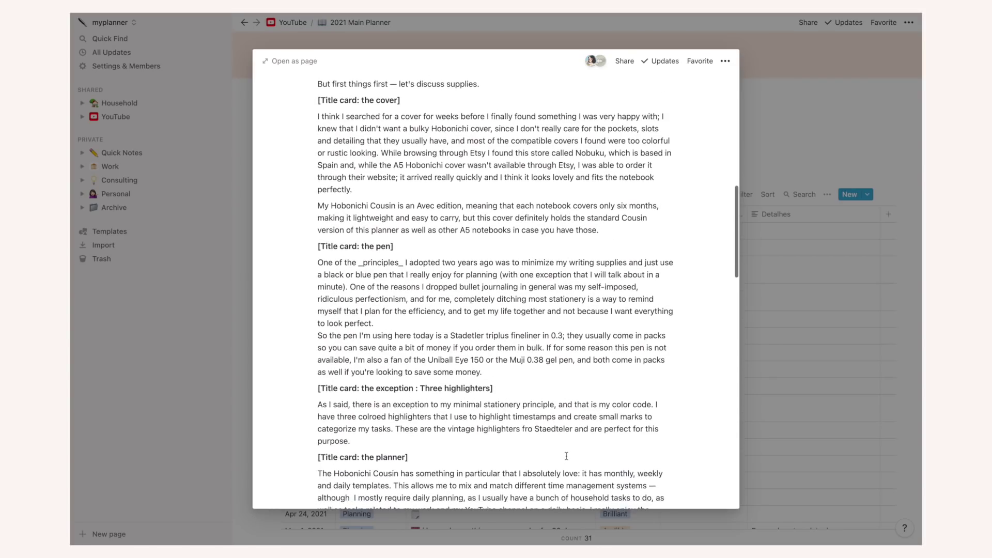
scroll(566, 456, down, 10)
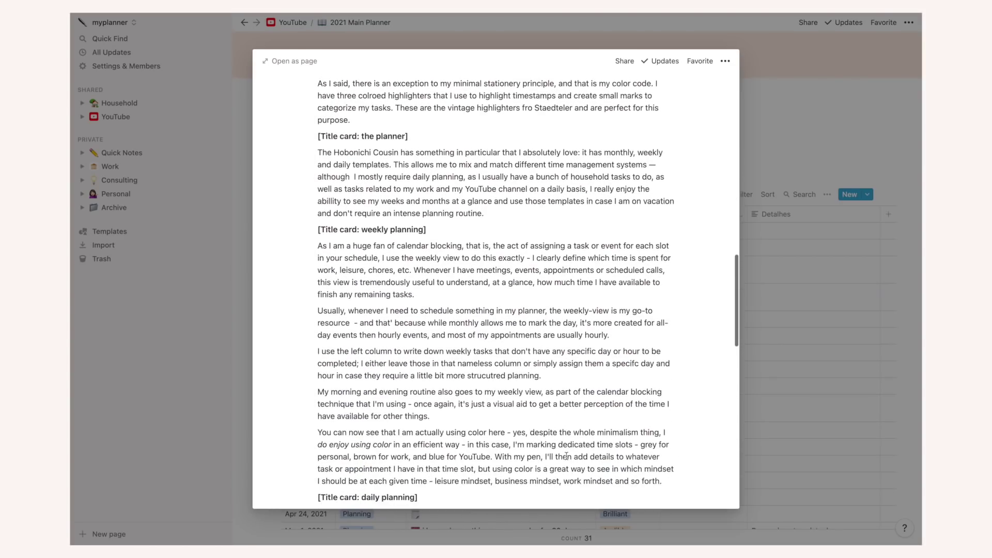
scroll(566, 456, down, 10)
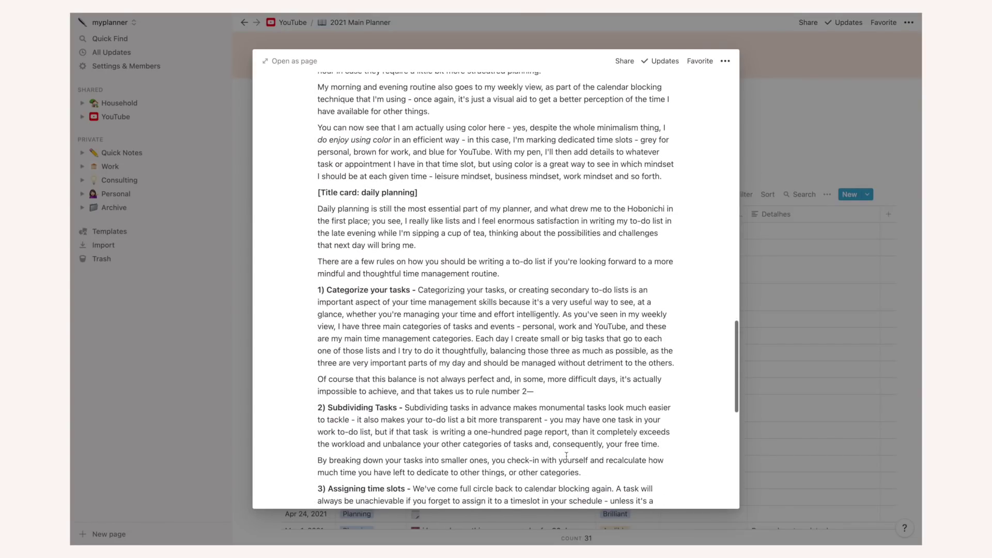
scroll(566, 456, down, 6)
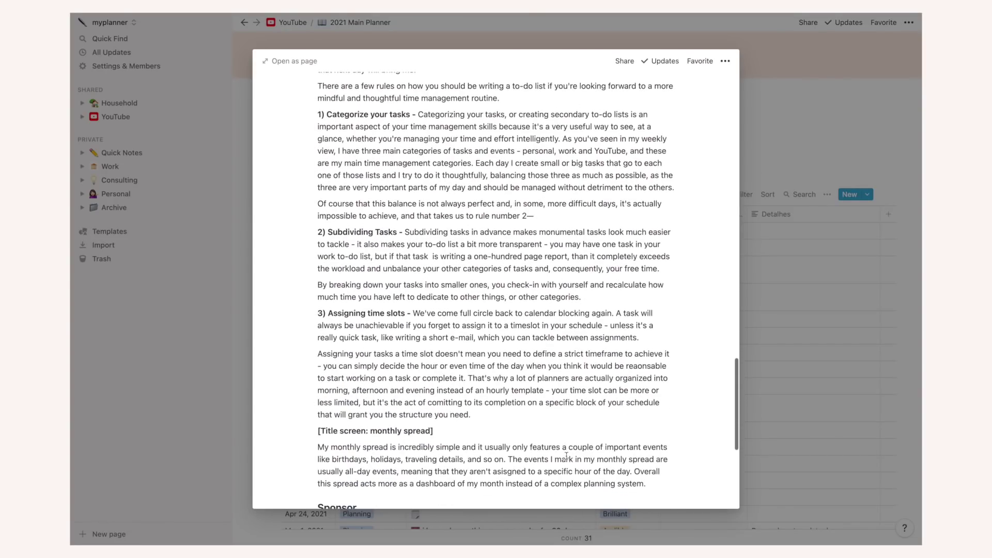
scroll(566, 456, down, 2)
scroll(567, 458, down, 1)
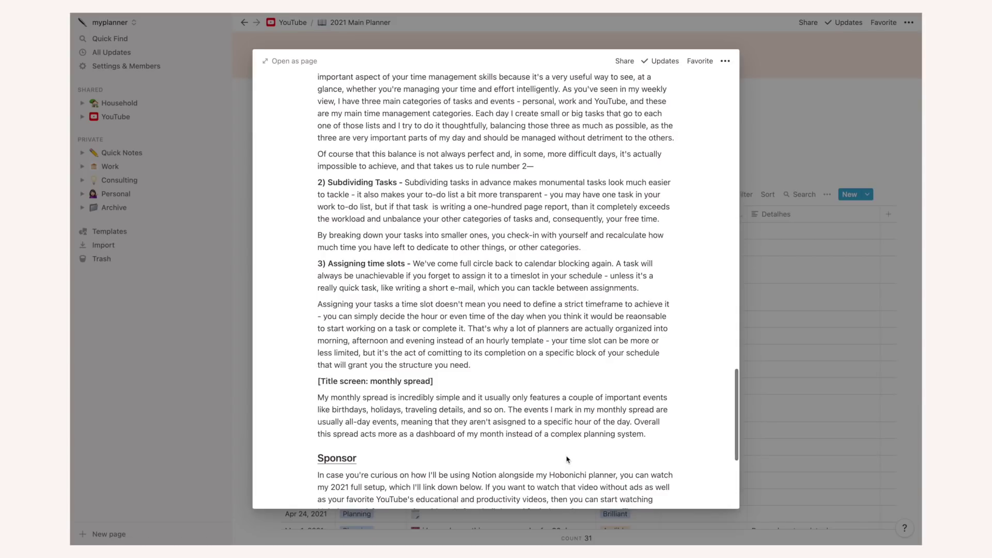
scroll(567, 459, up, 3)
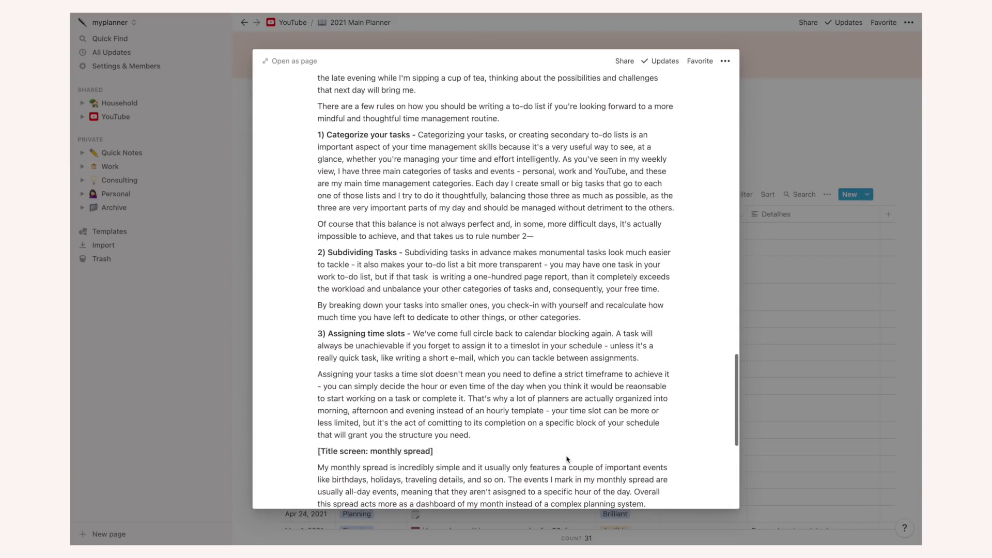
click(768, 307)
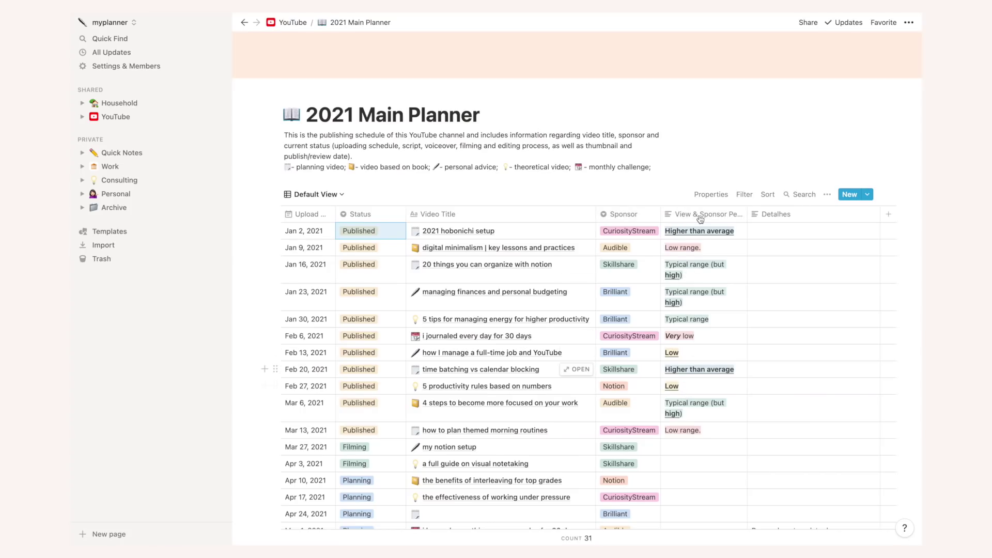
From YouTube, view the Patreon page and its 5$ Tier supporter list, then return to YouTube
scroll(700, 219, up, 1)
scroll(700, 219, up, 3)
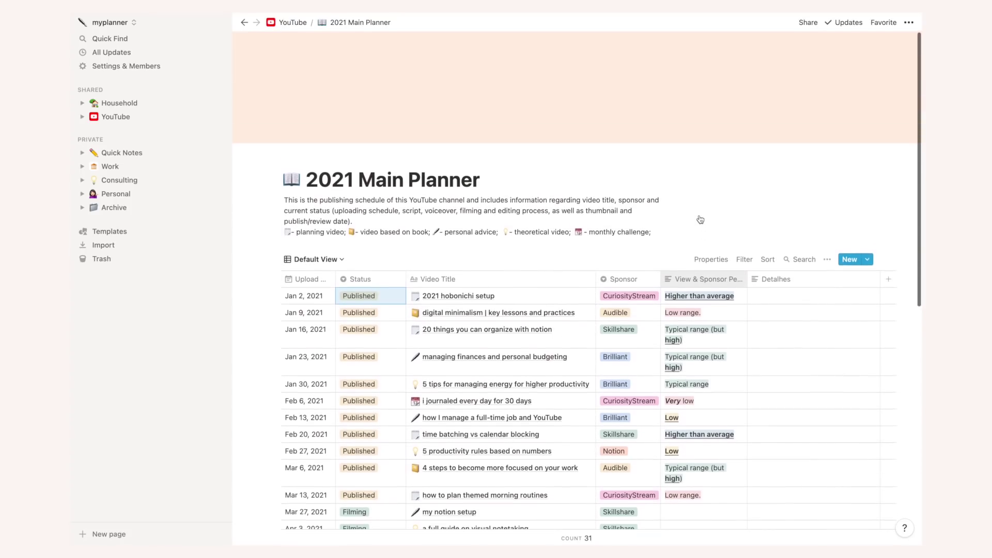
key(super+bracketleft)
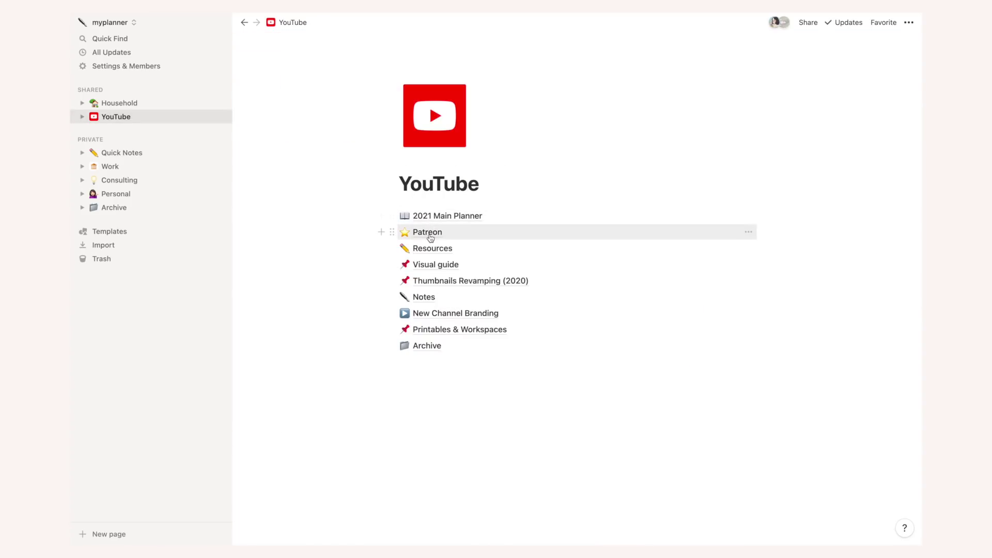
click(429, 233)
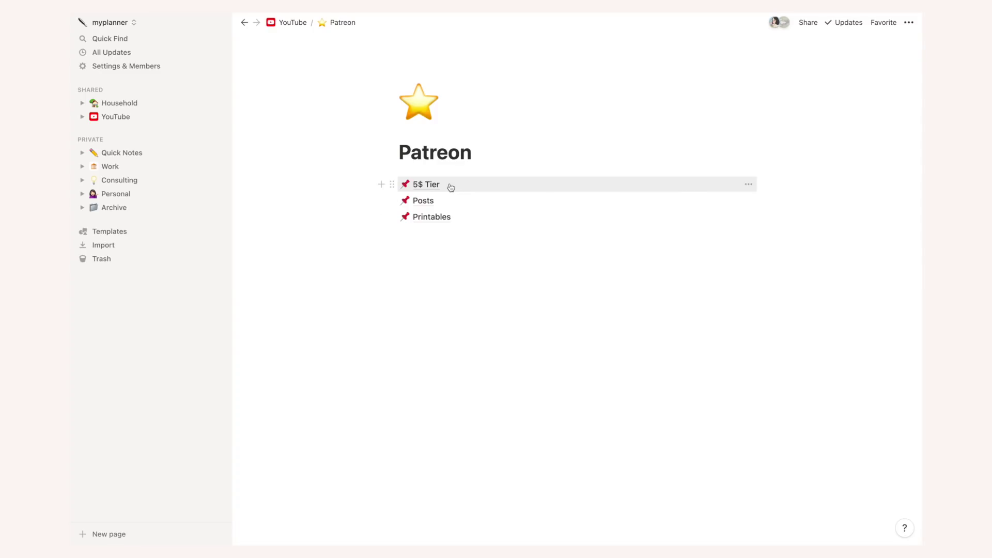
click(450, 187)
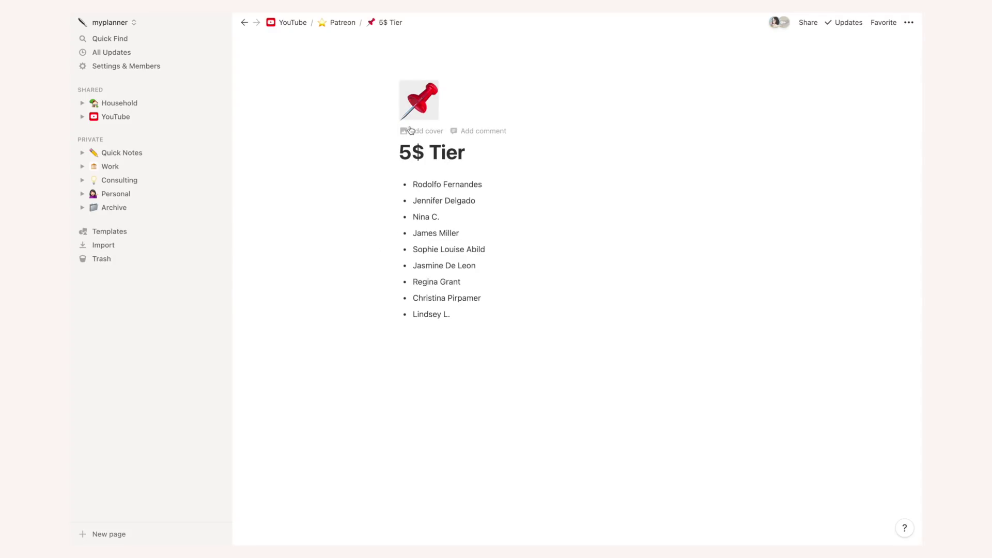
click(343, 24)
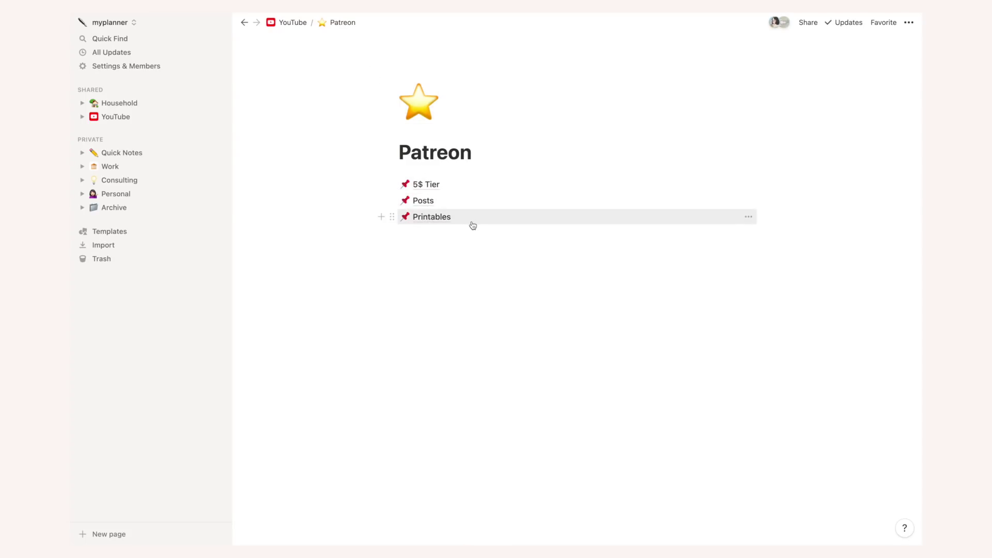
click(288, 24)
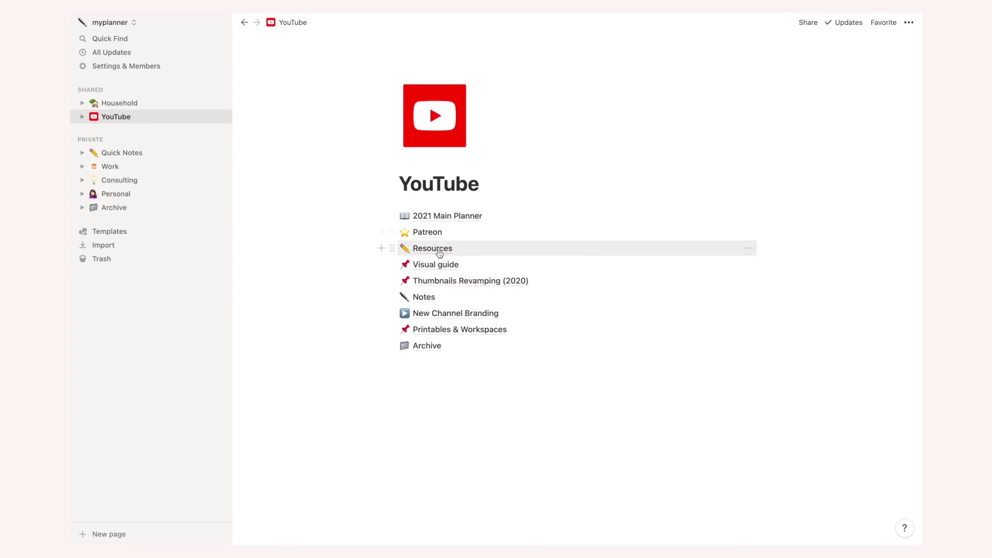
click(468, 268)
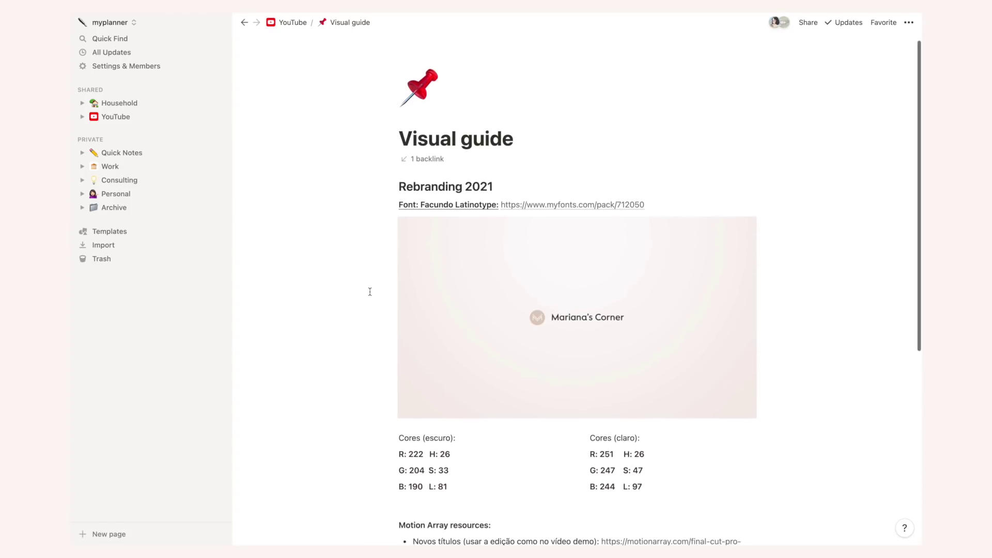
scroll(370, 292, down, 2)
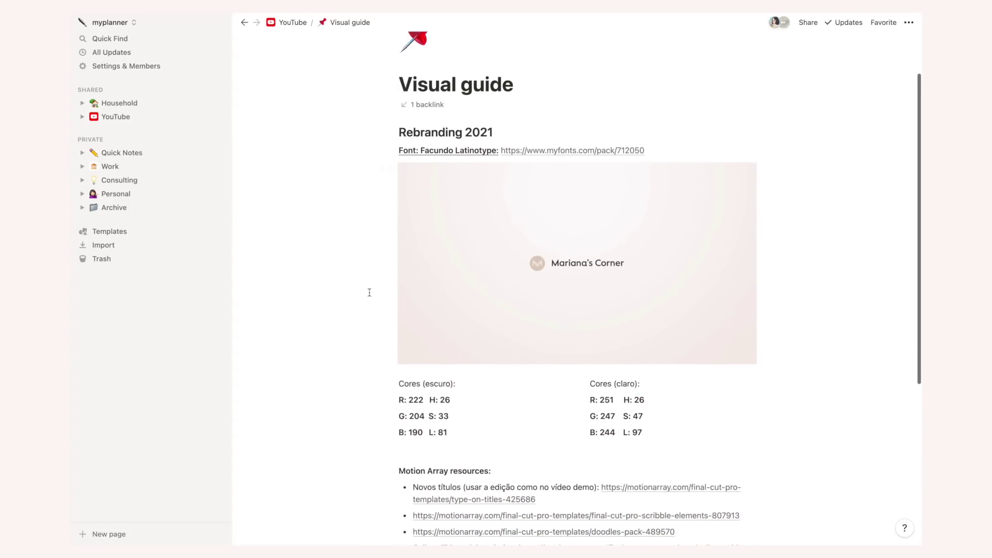
scroll(370, 292, down, 3)
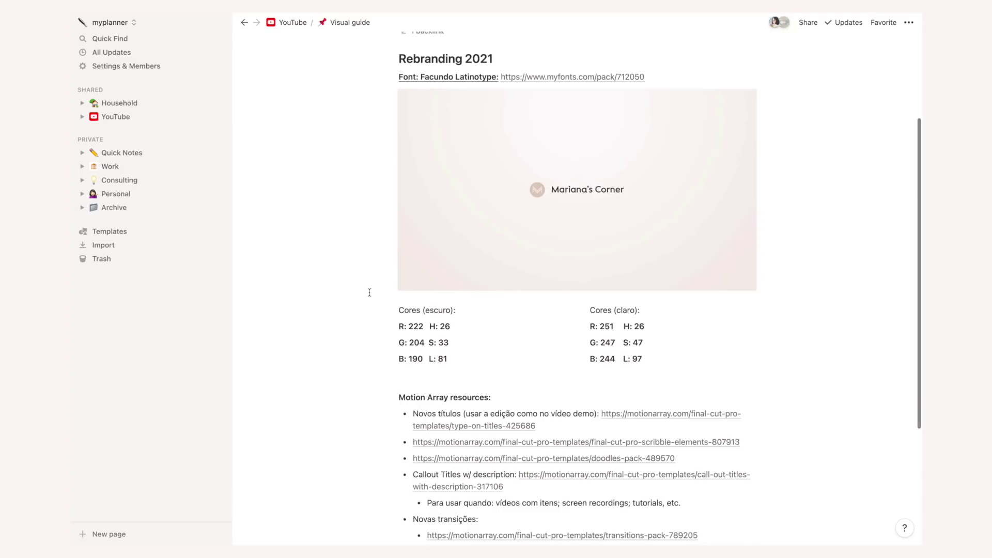
scroll(369, 292, down, 2)
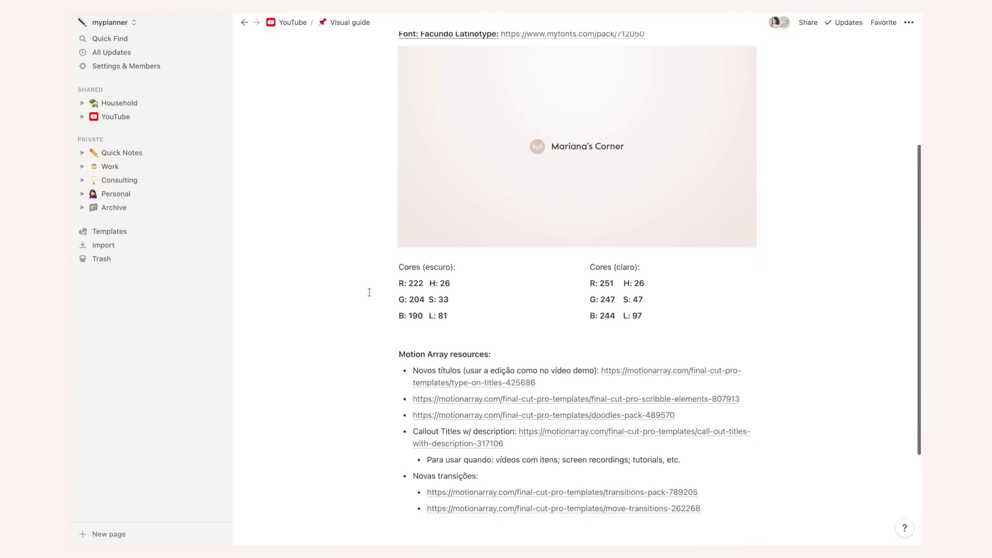
scroll(370, 292, down, 1)
scroll(369, 293, up, 7)
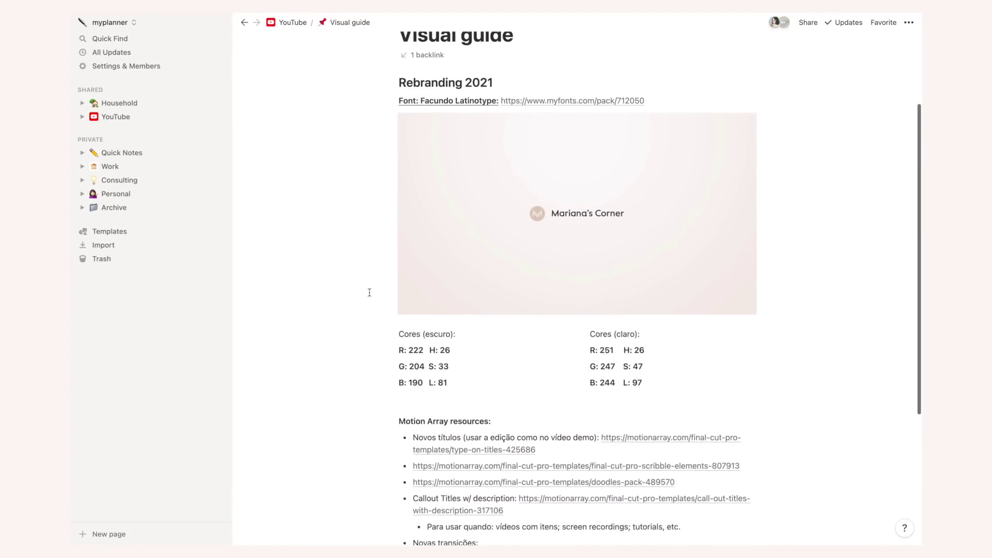
scroll(369, 292, up, 2)
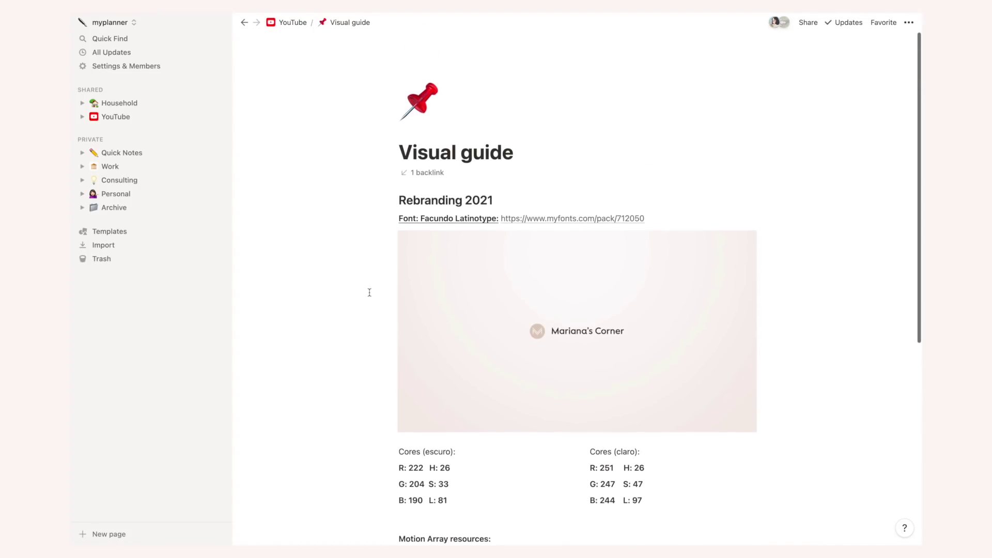
click(292, 23)
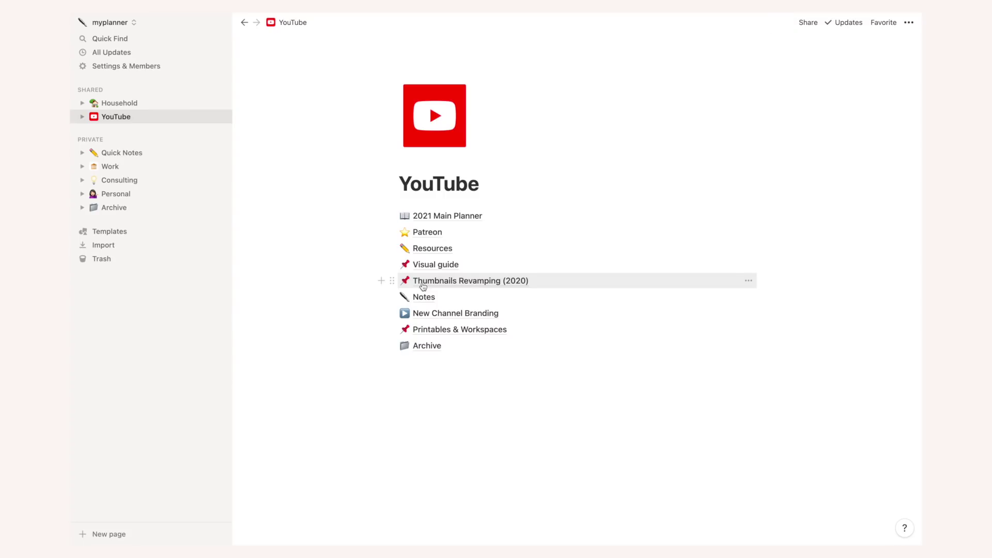
click(422, 283)
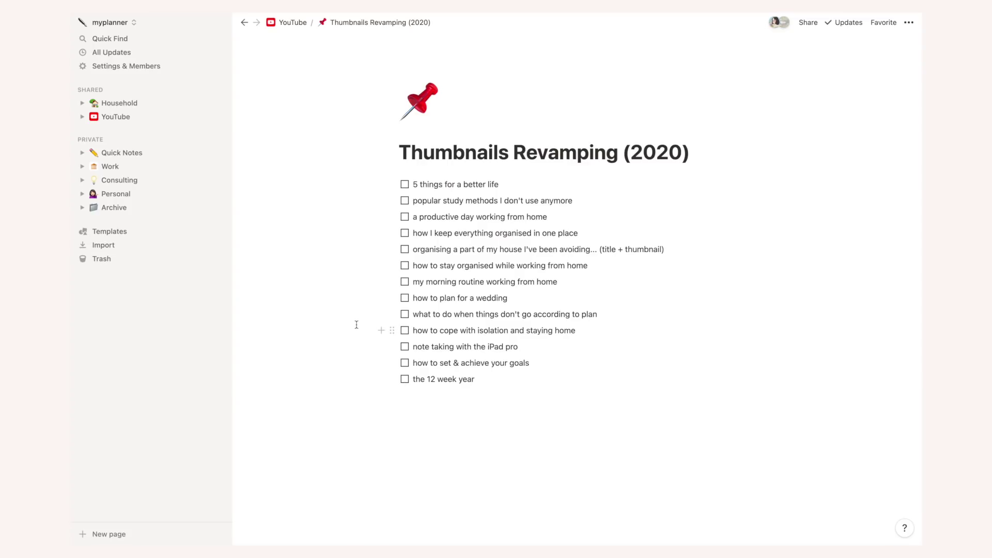
click(301, 23)
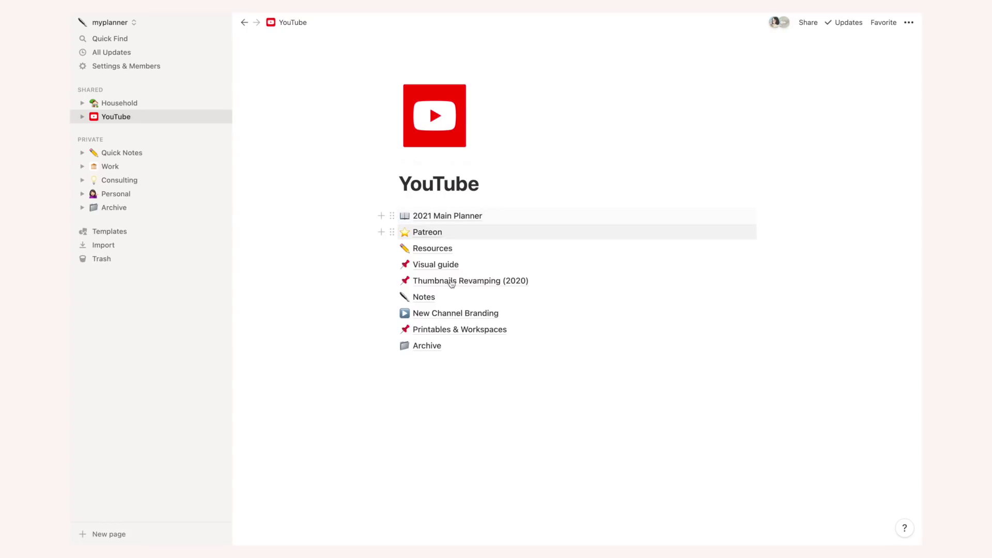
Open New Channel Branding and scroll through its 2021 Branding Moodboard image gallery
click(449, 316)
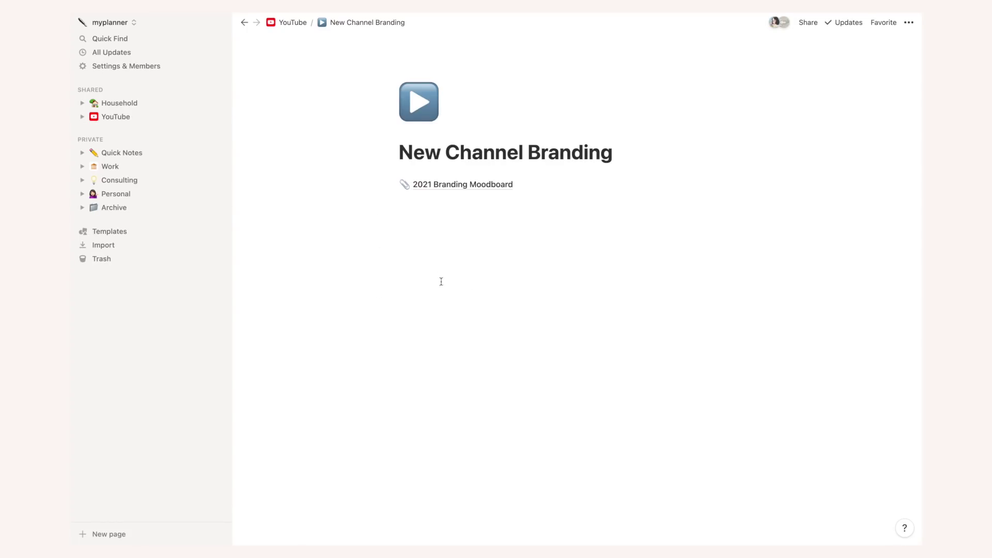
click(462, 195)
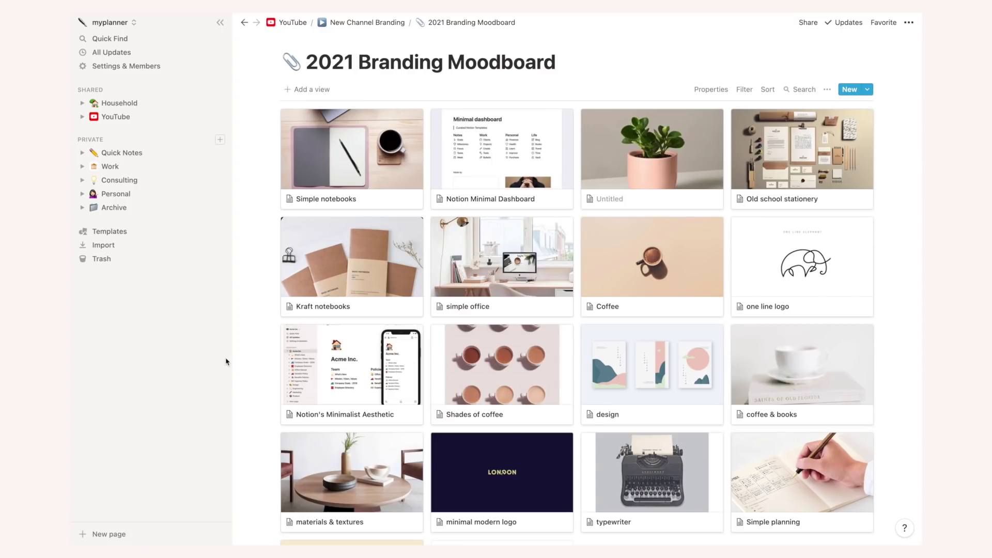
scroll(238, 366, down, 3)
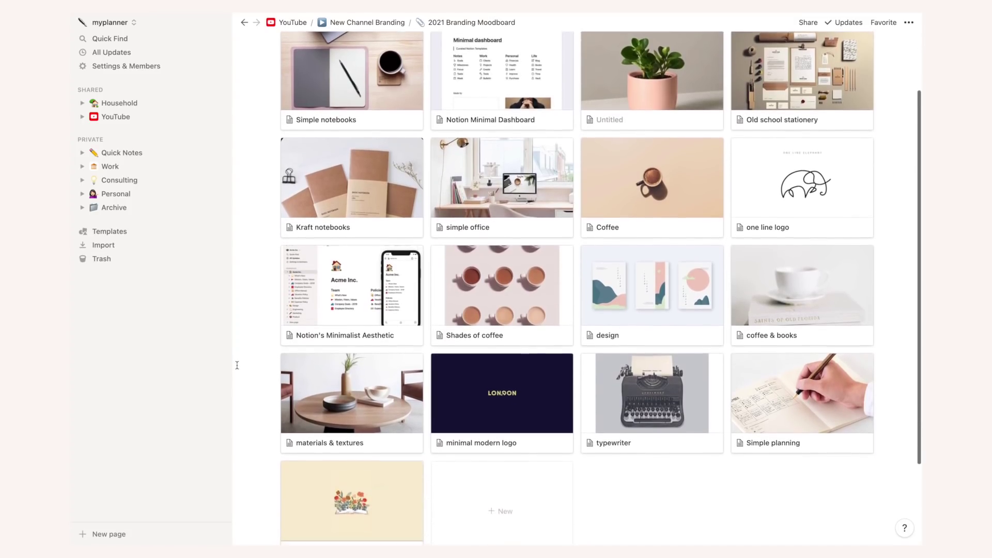
scroll(237, 365, down, 2)
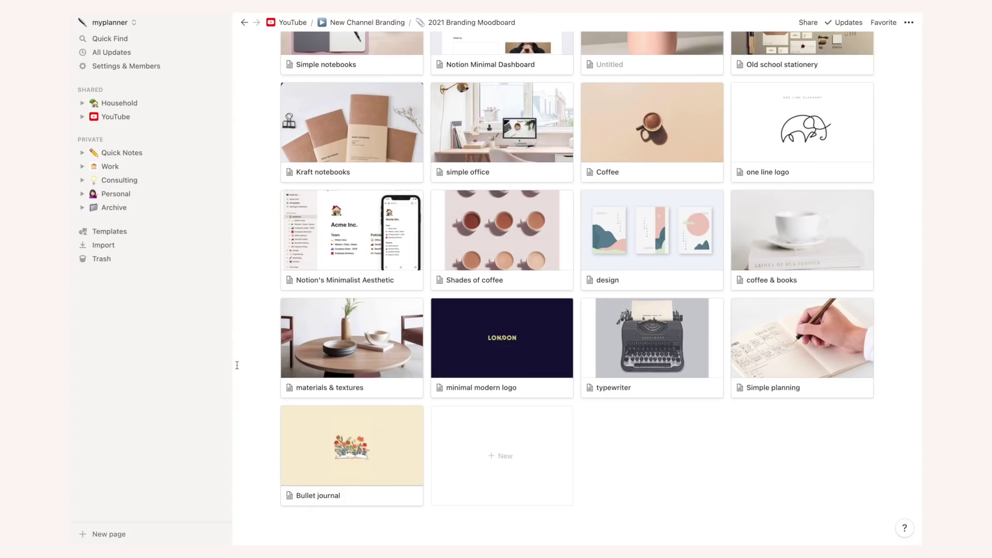
scroll(237, 365, up, 5)
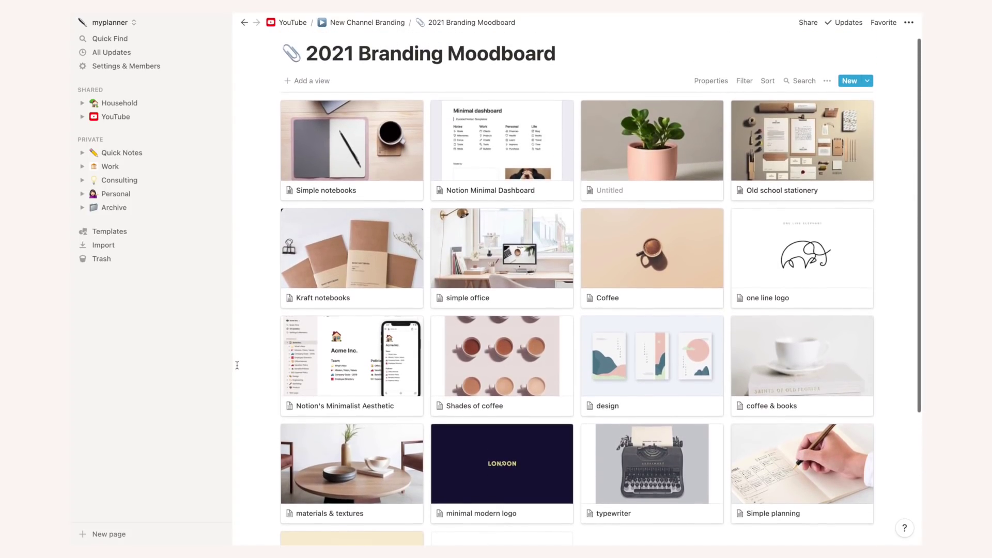
scroll(237, 365, up, 1)
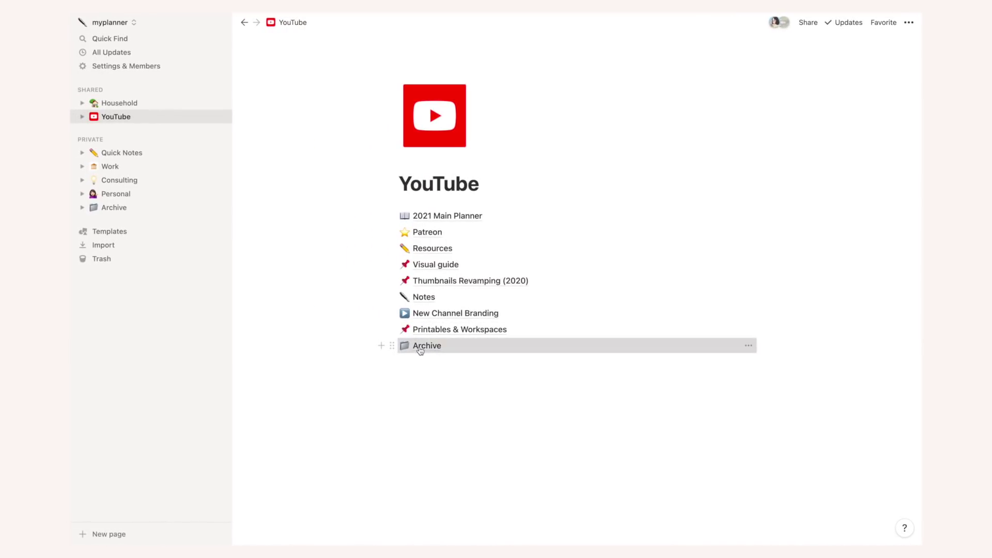
Glance at YouTube's Archive page, go back to YouTube, then open Quick Notes
click(419, 344)
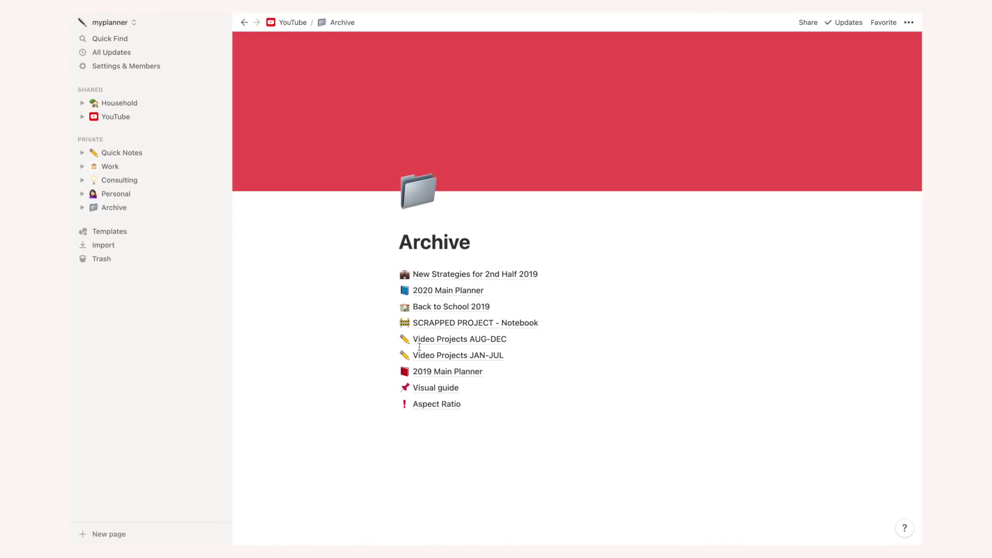
mouse_move(355, 179)
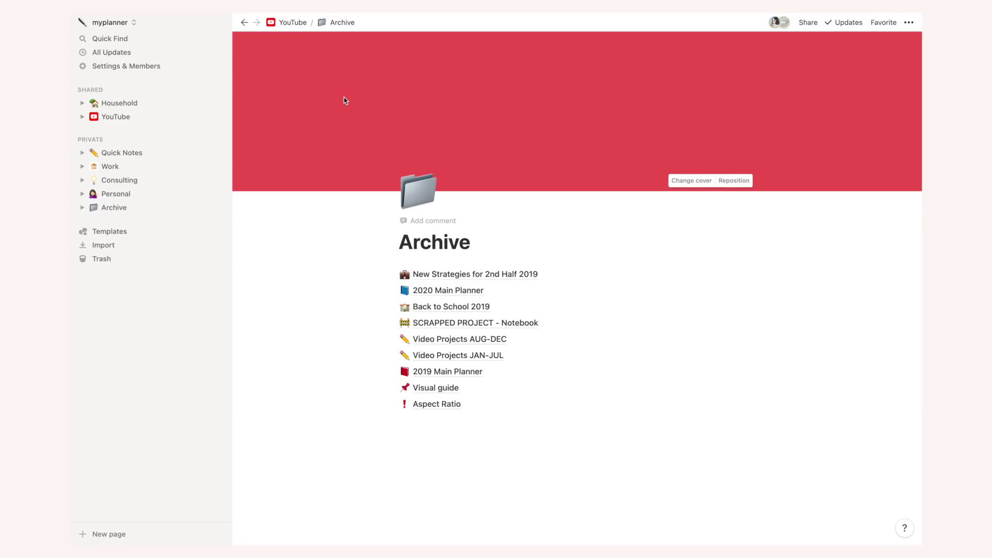
click(296, 22)
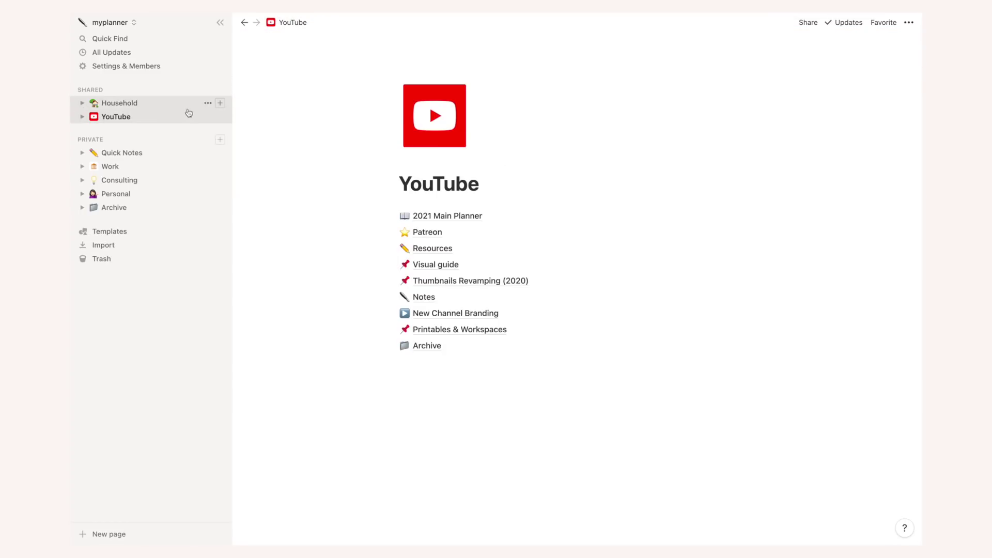
click(171, 158)
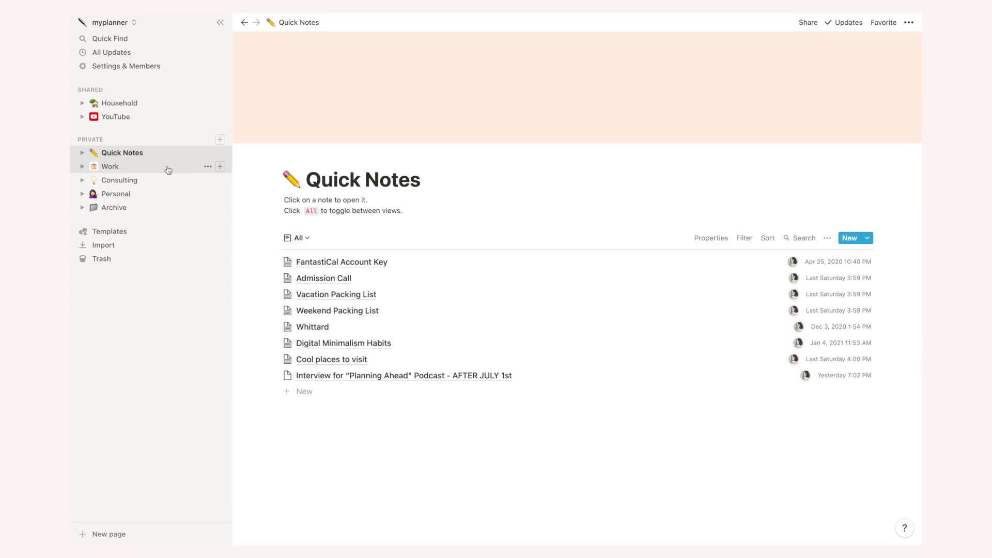
Open the Work page from the sidebar's Private section
click(168, 169)
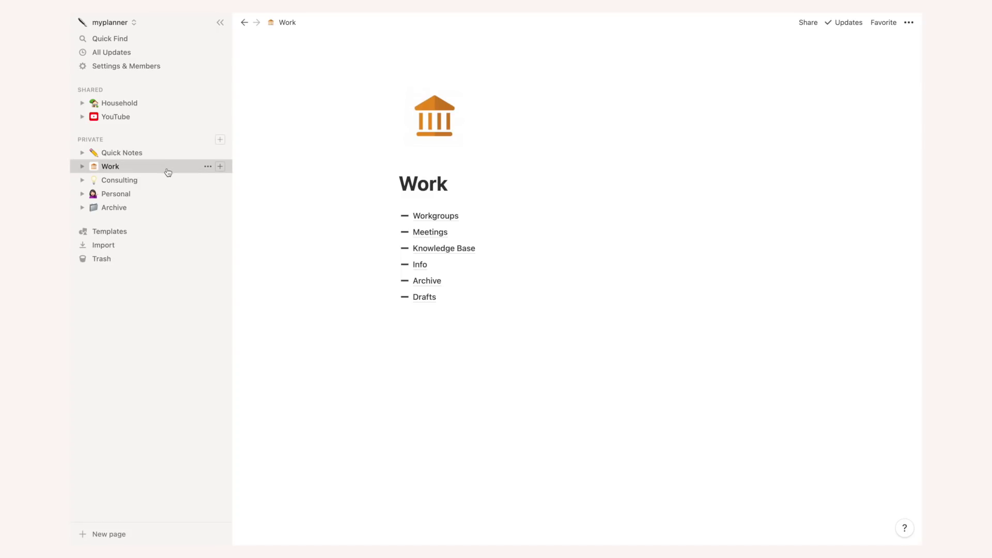
Open the Consulting page showing Clients and General Documents
click(167, 183)
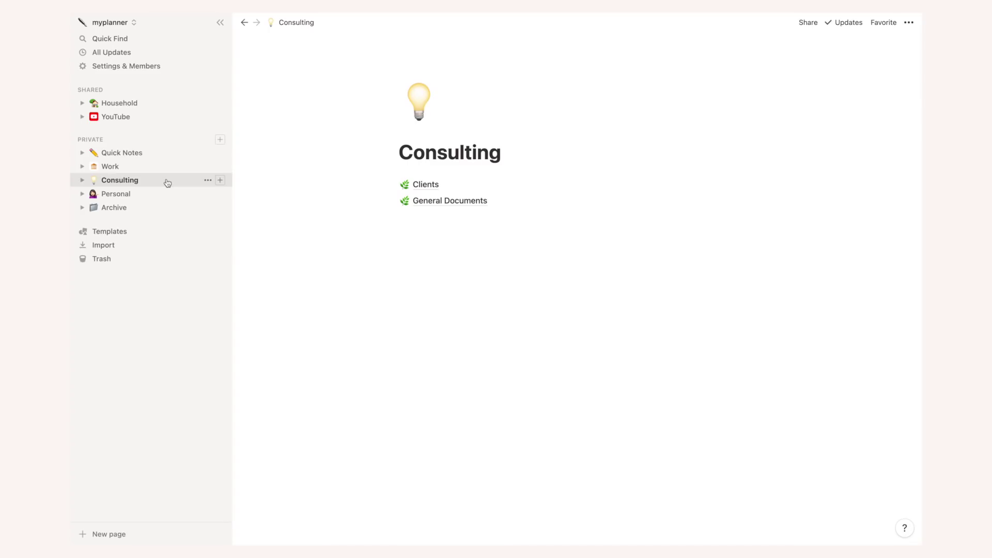
click(167, 183)
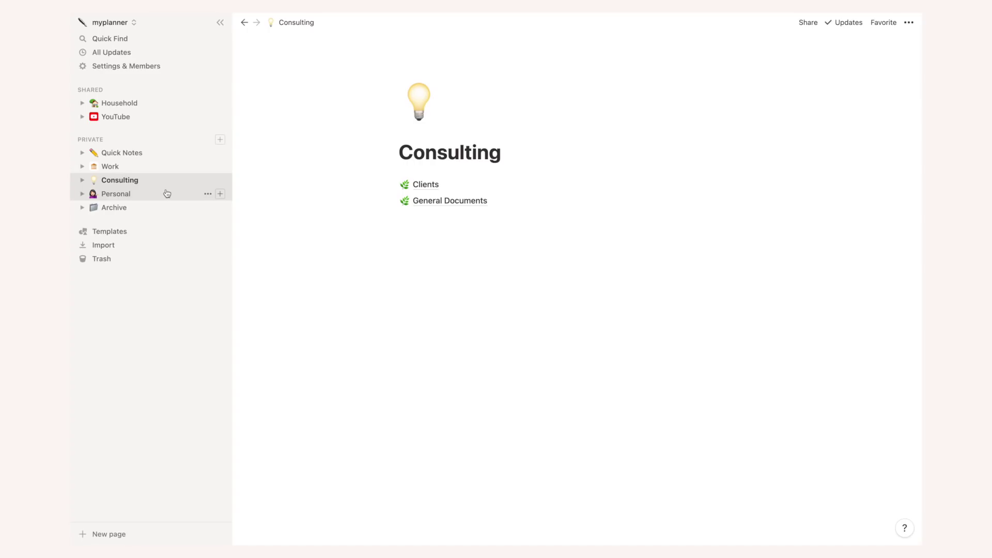
Open Personal > Leisure and view the Series/Movies List and Video Games List pages
click(167, 194)
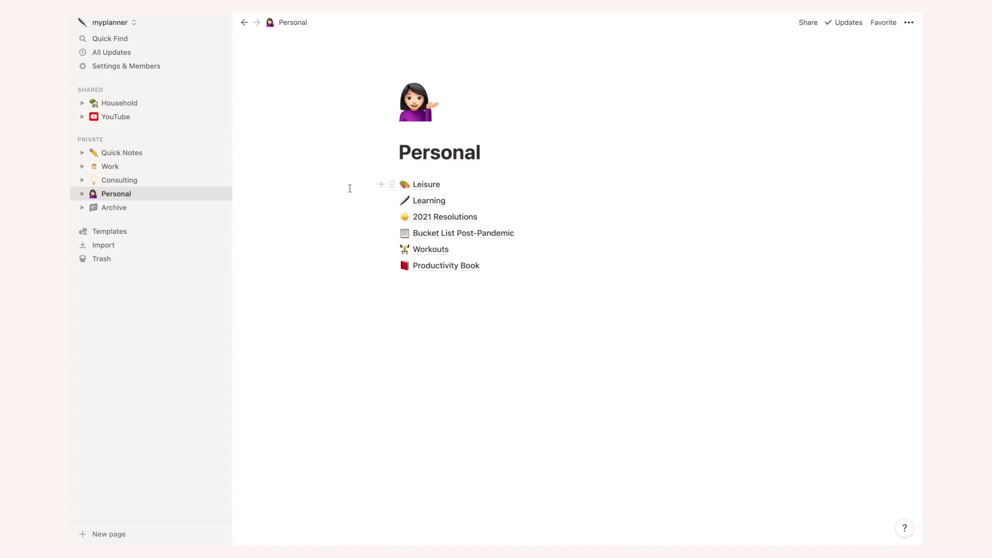
click(427, 184)
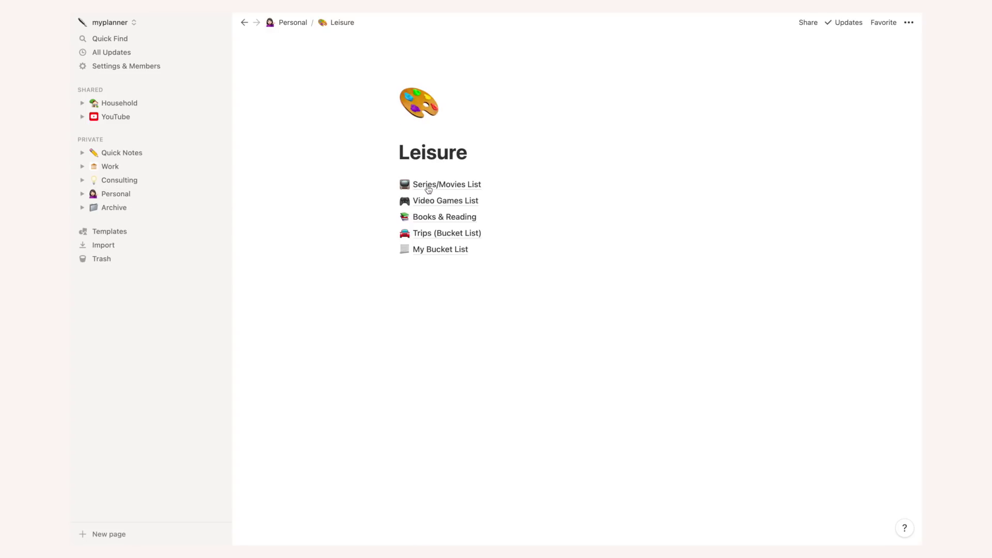
click(555, 192)
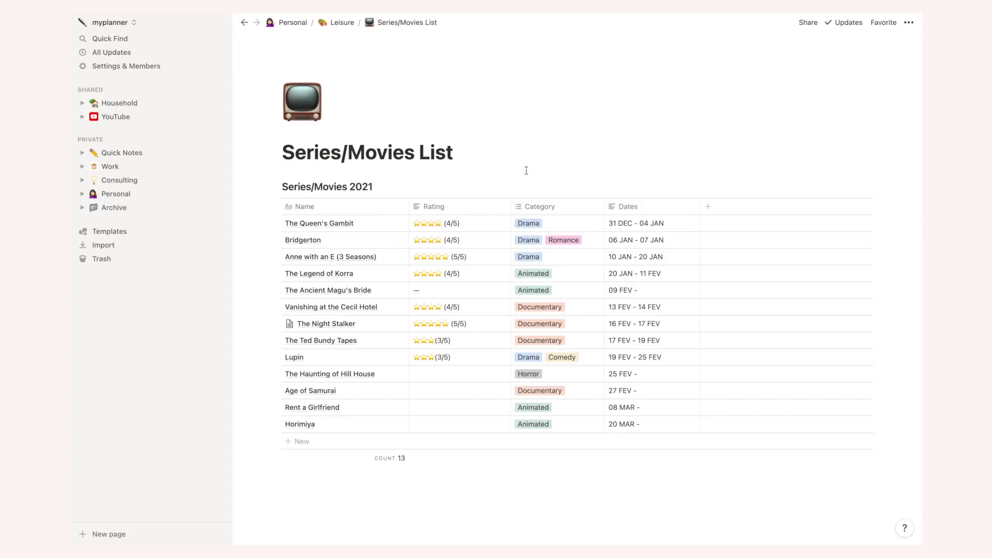
click(345, 24)
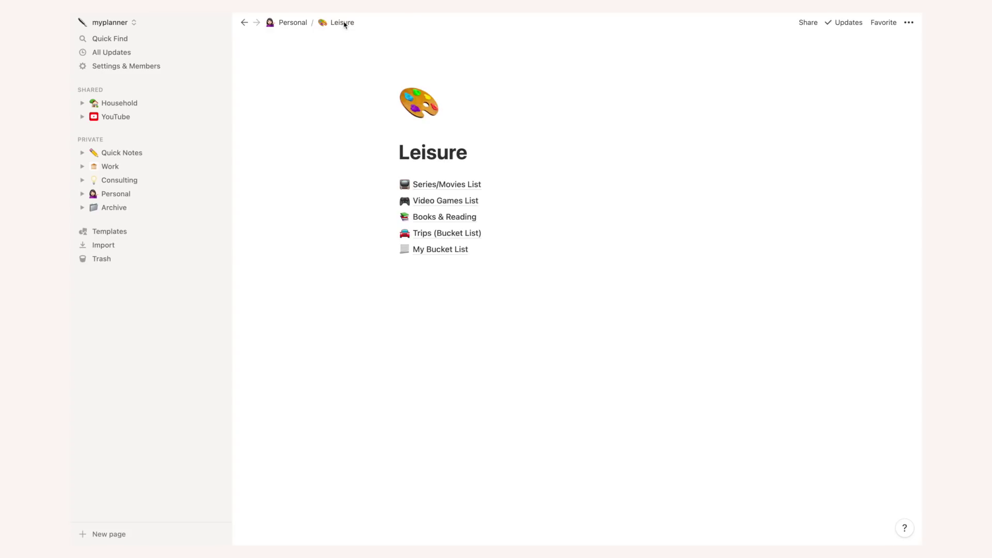
click(414, 201)
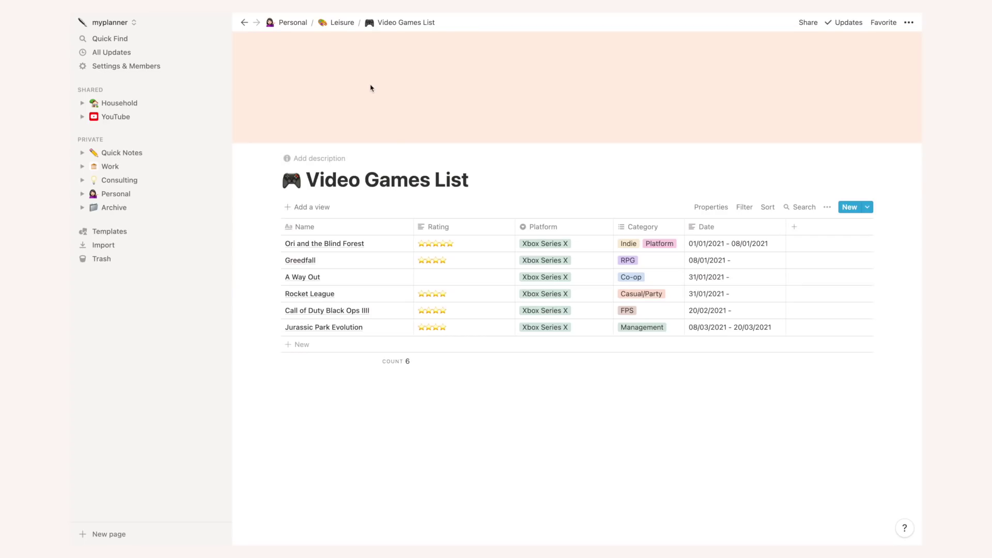
click(346, 26)
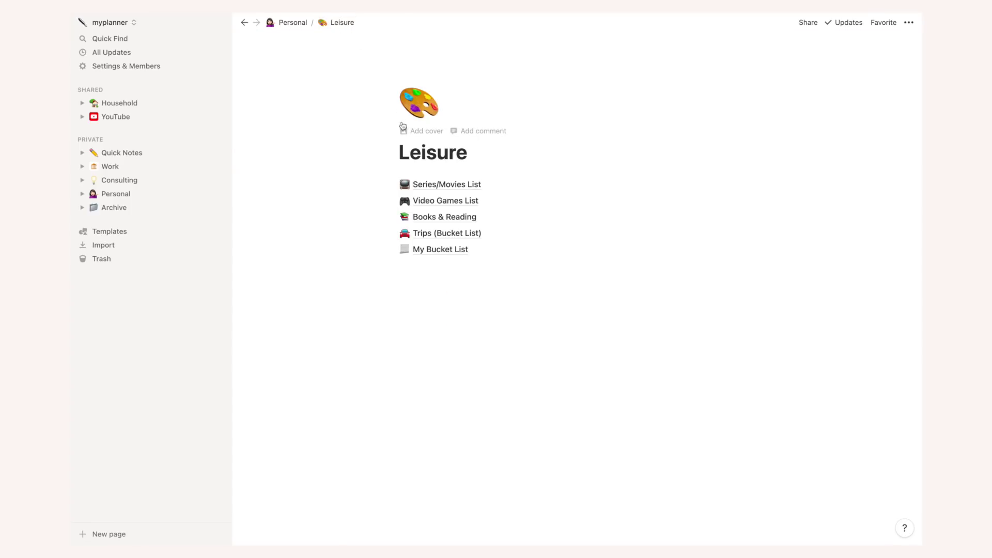
Open Books & Reading > 2021 Books and view the 2021 Reading Tracker database
click(413, 216)
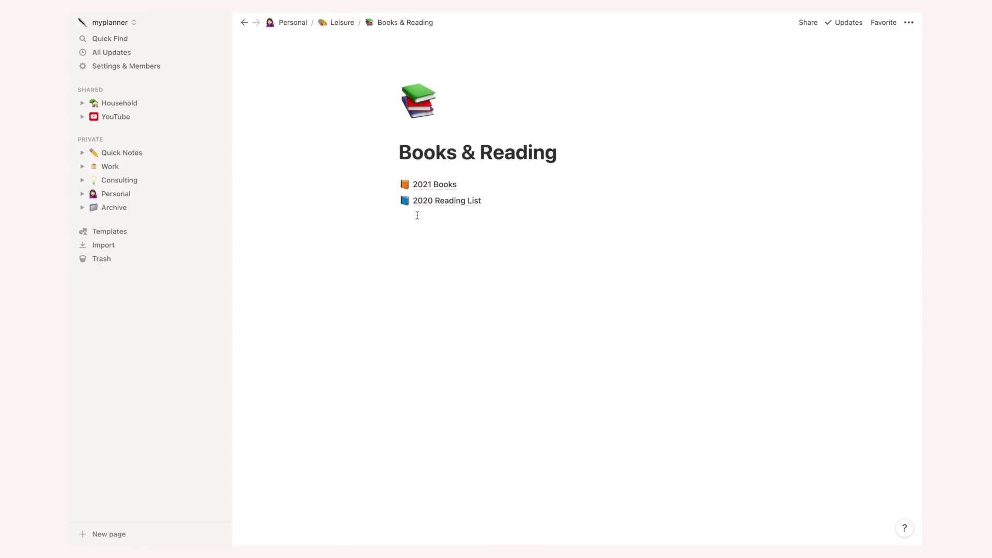
click(430, 186)
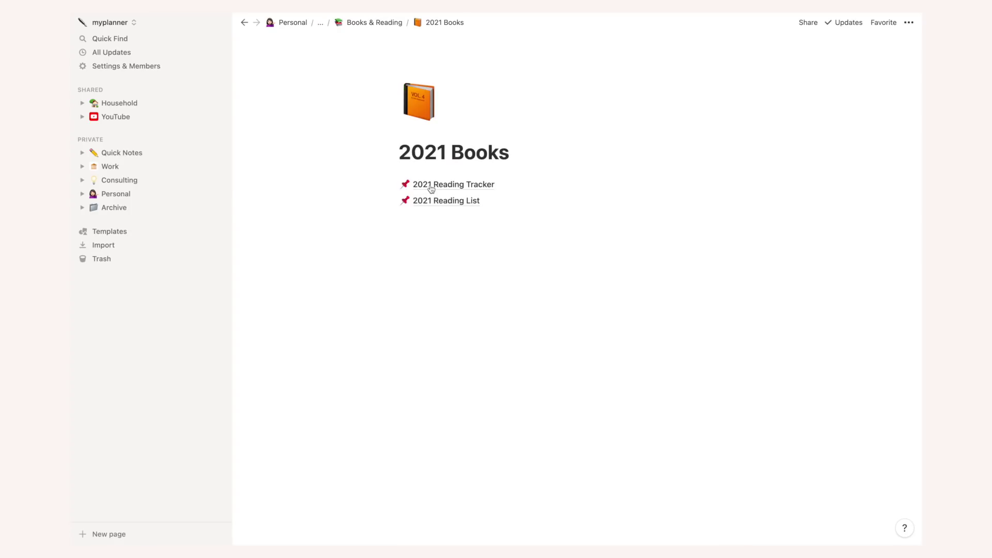
click(504, 187)
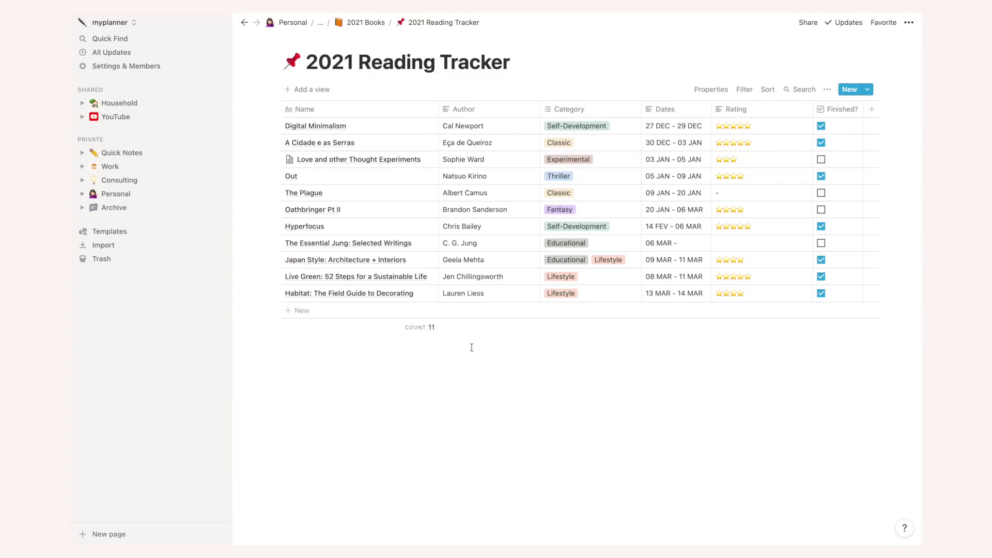
click(373, 24)
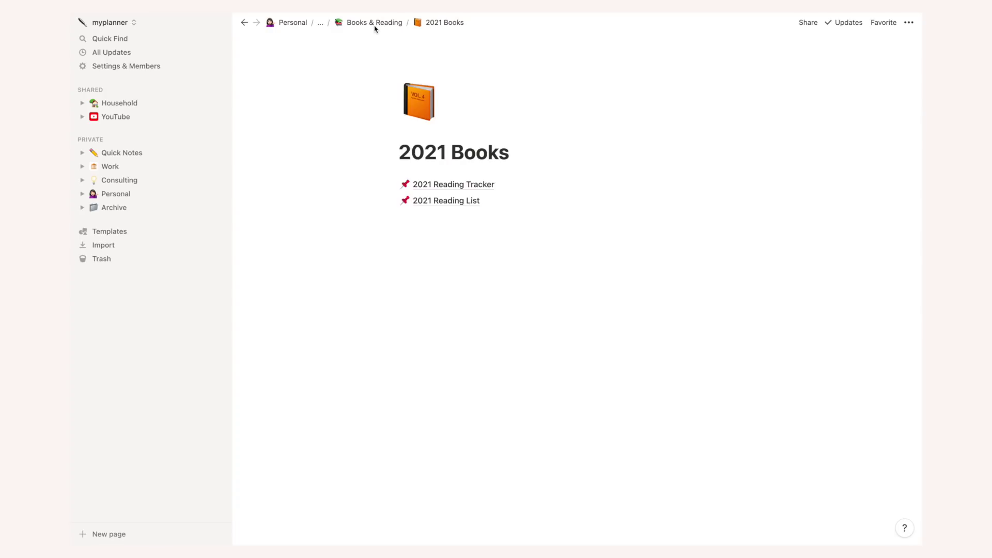
Open the 2021 Reading List and scroll through its book checklist
click(433, 201)
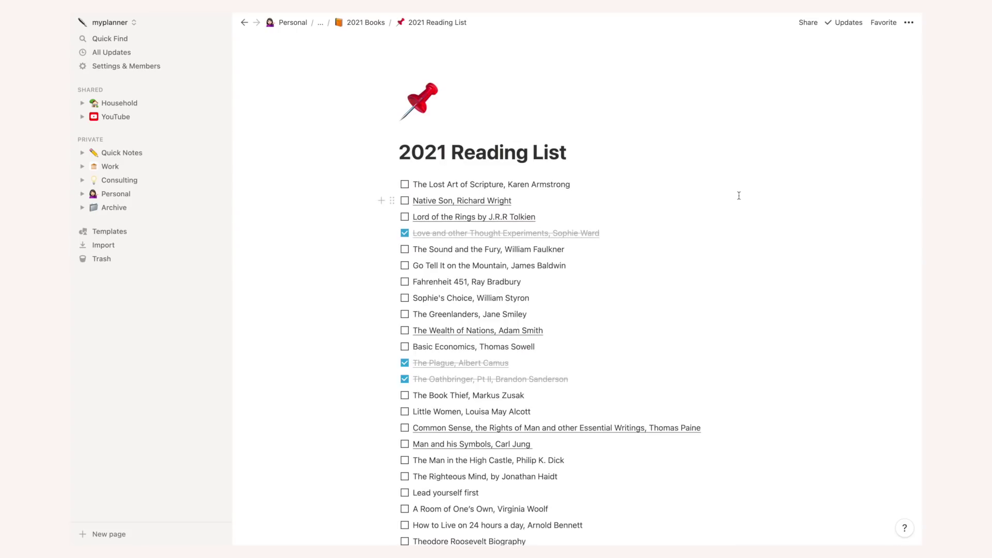
scroll(738, 195, down, 2)
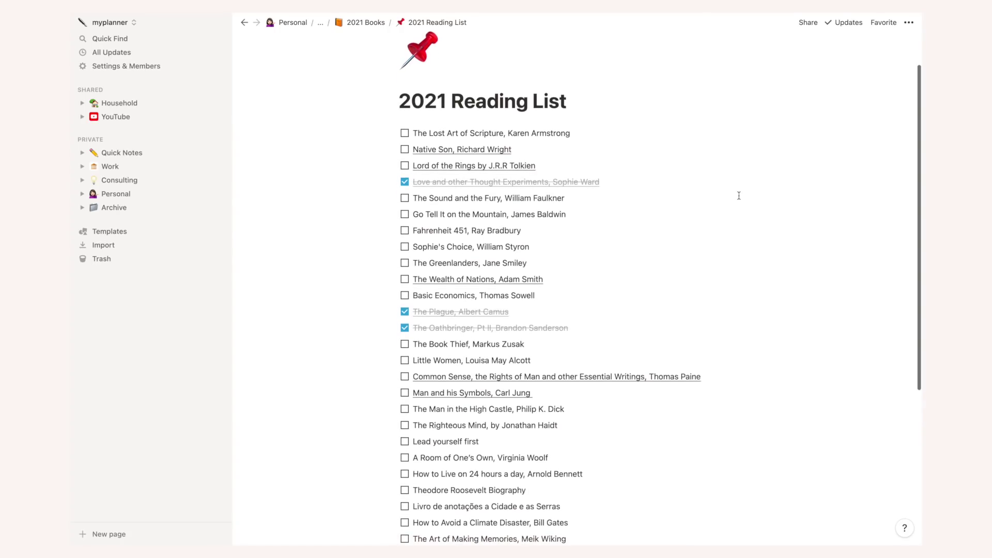
scroll(739, 195, down, 3)
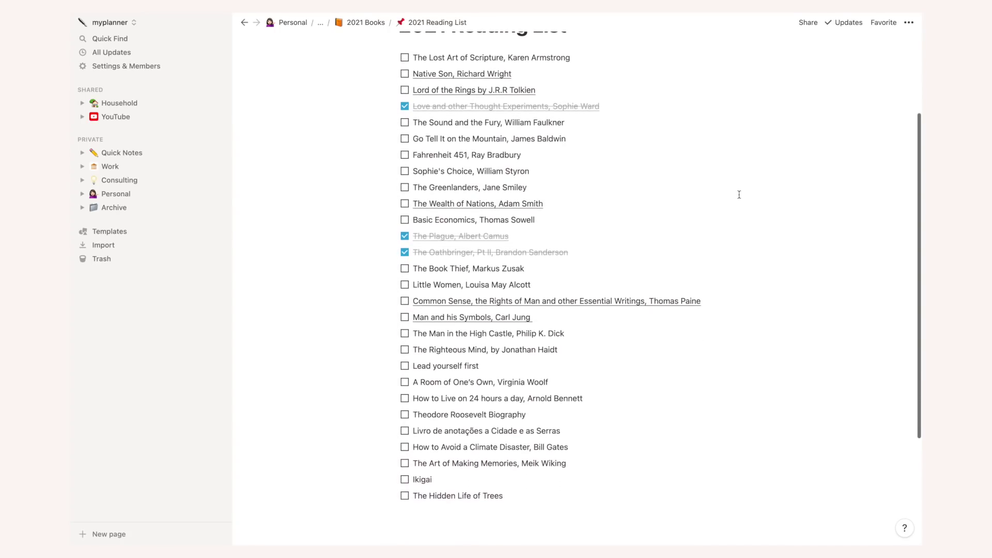
scroll(739, 194, up, 1)
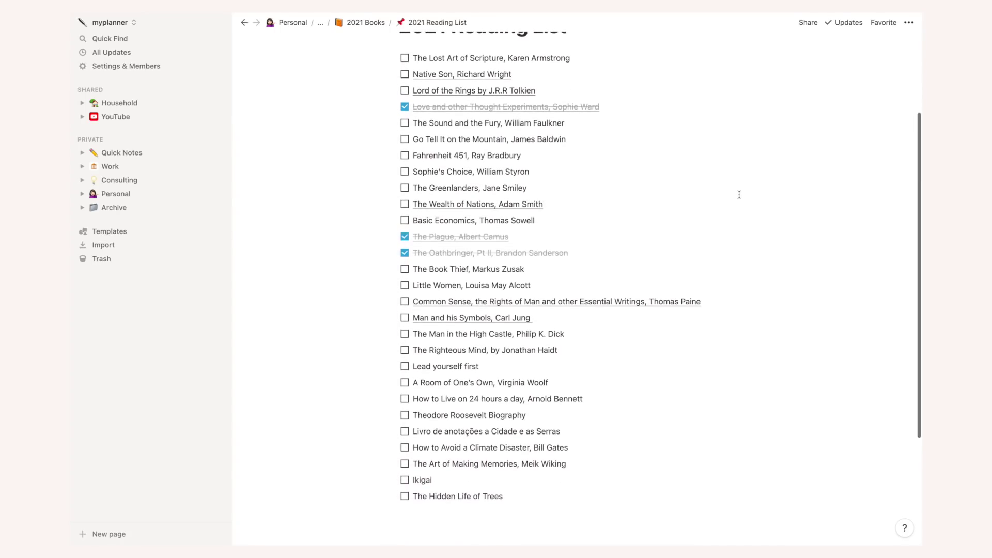
scroll(739, 195, up, 3)
scroll(739, 195, up, 2)
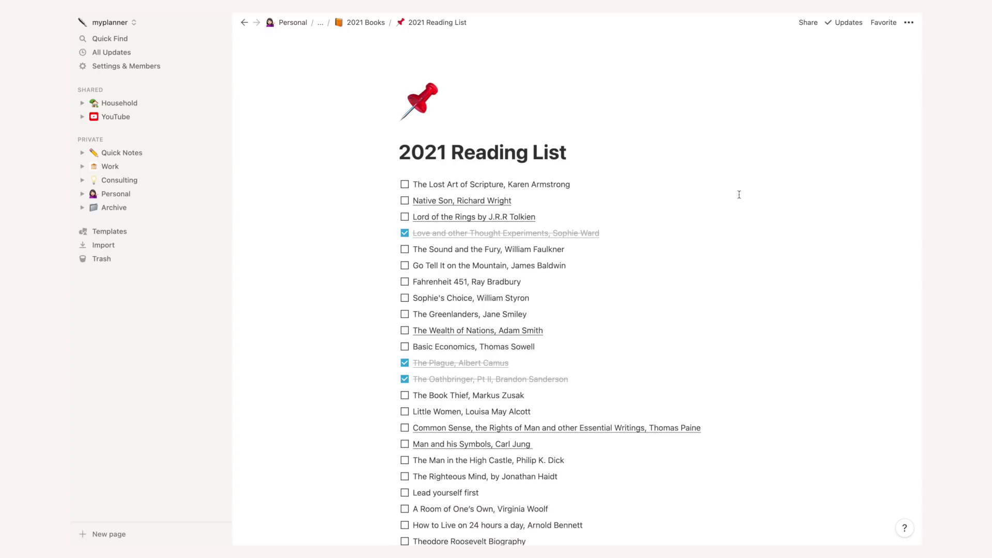
Climb the breadcrumbs back to Personal, then open Learning > Courses & Degrees
click(377, 23)
click(377, 23)
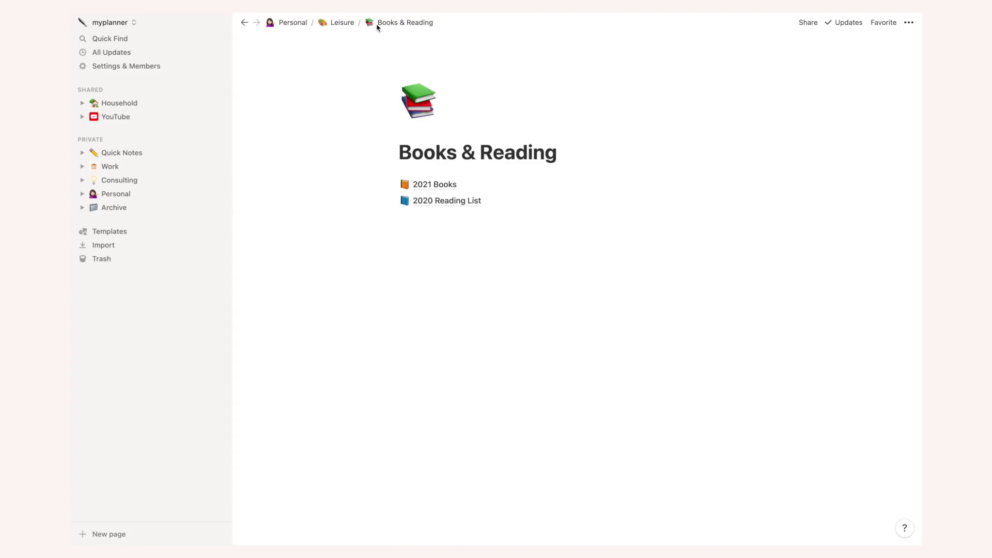
click(350, 23)
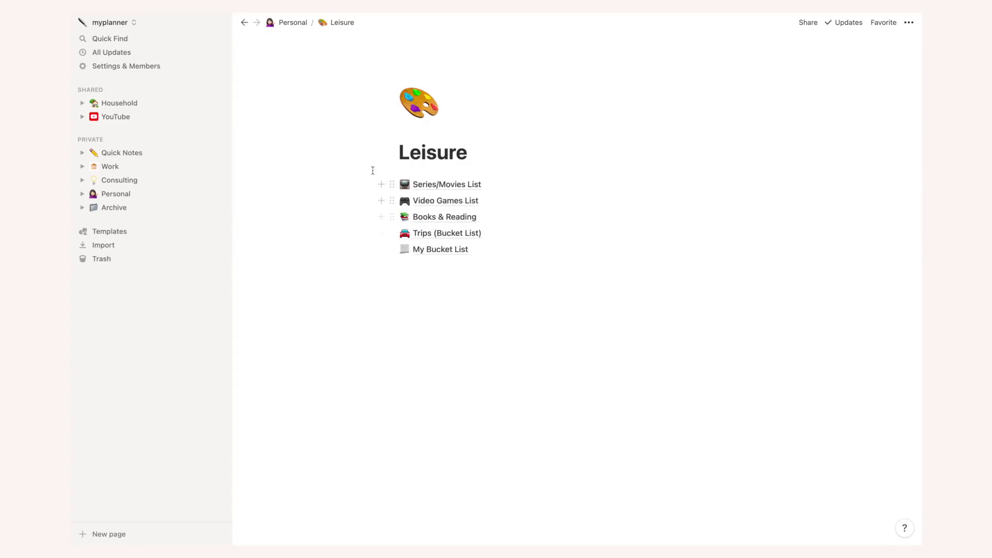
click(290, 24)
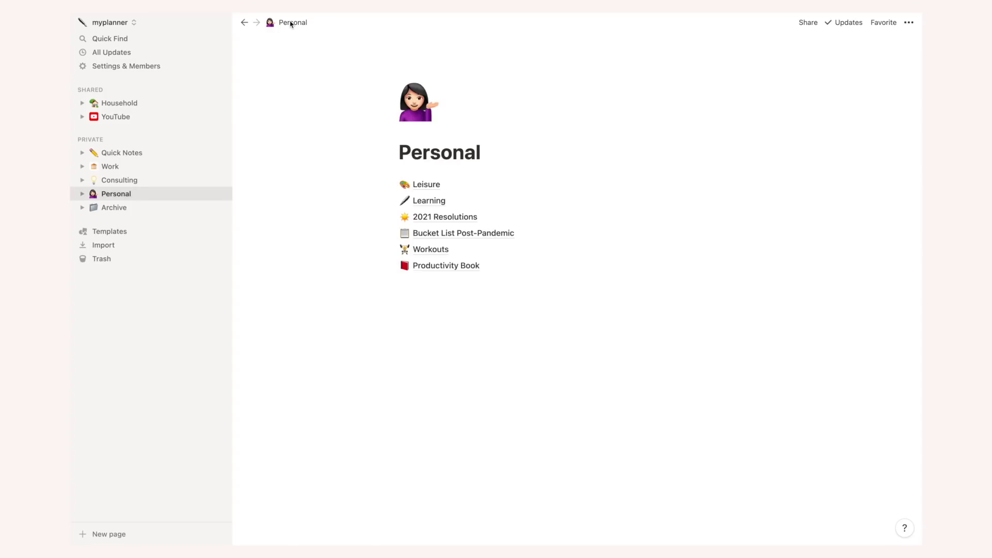
click(434, 201)
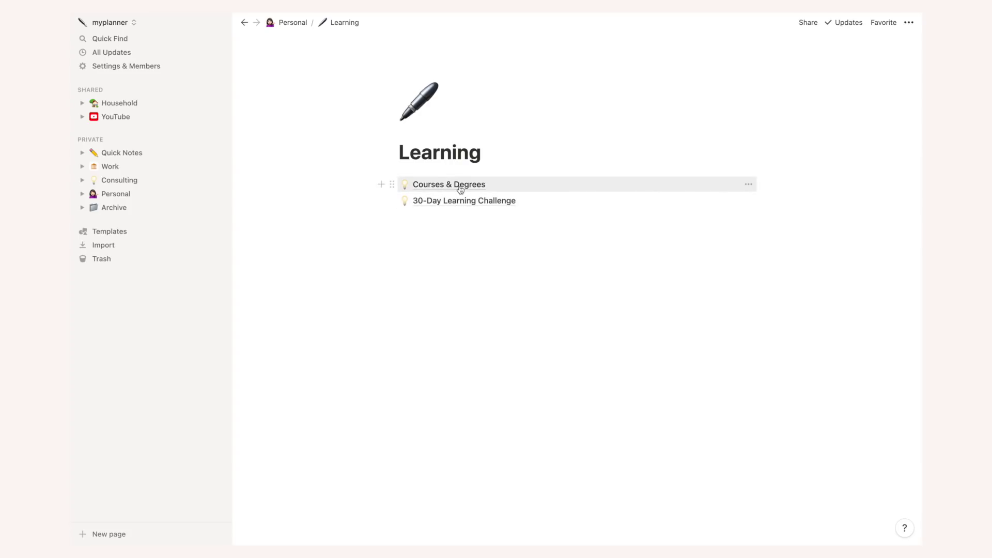
click(460, 189)
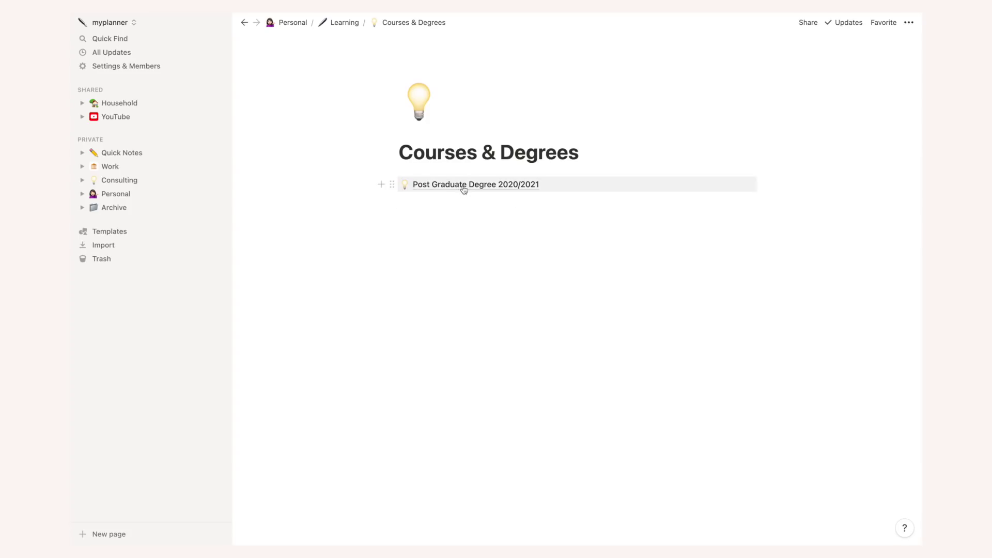
Open Post Graduate Degree 2020/2021 and scroll its Apontamentos das sessões table
click(460, 189)
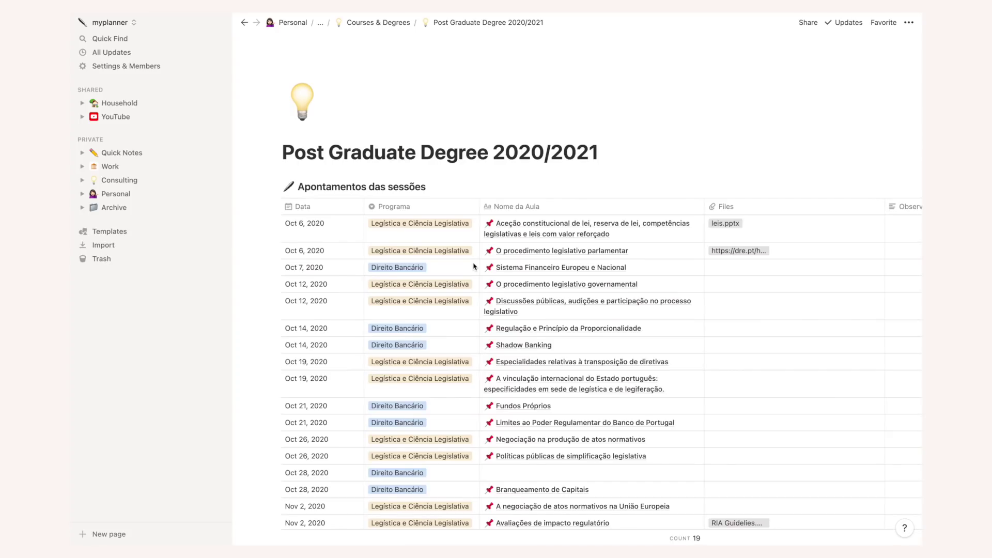
scroll(474, 267, down, 3)
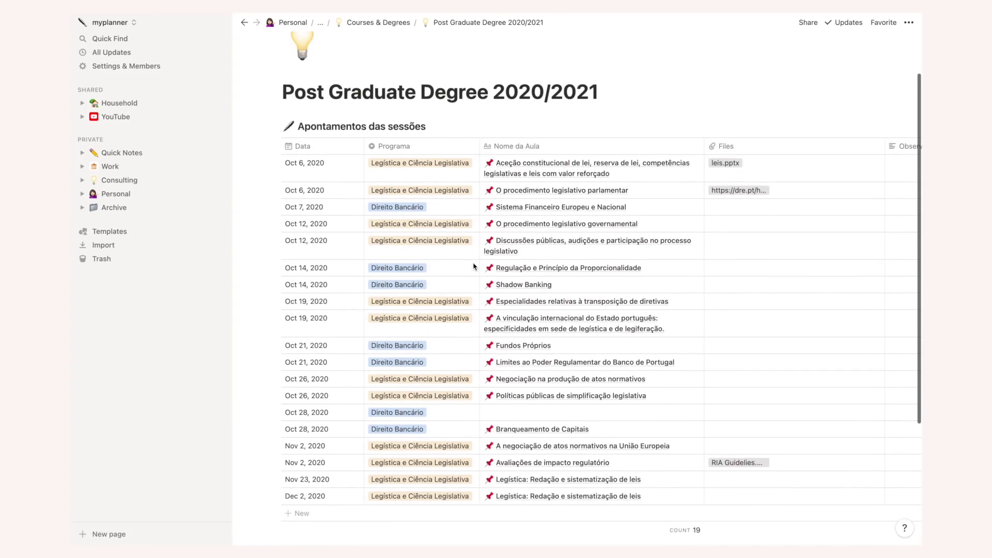
scroll(475, 267, up, 3)
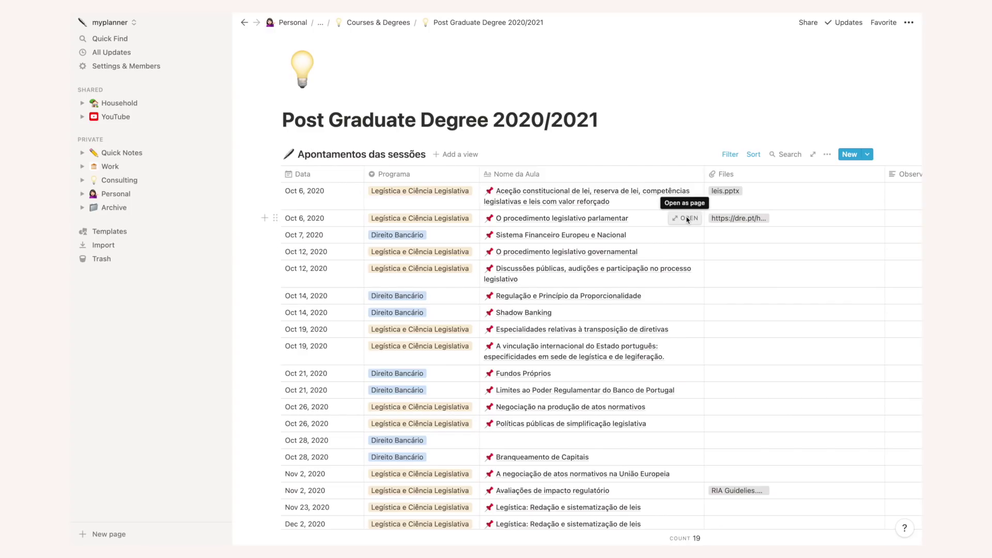
Open the Oct 6 parliamentary procedure session notes and start reading them
click(687, 218)
scroll(646, 393, down, 3)
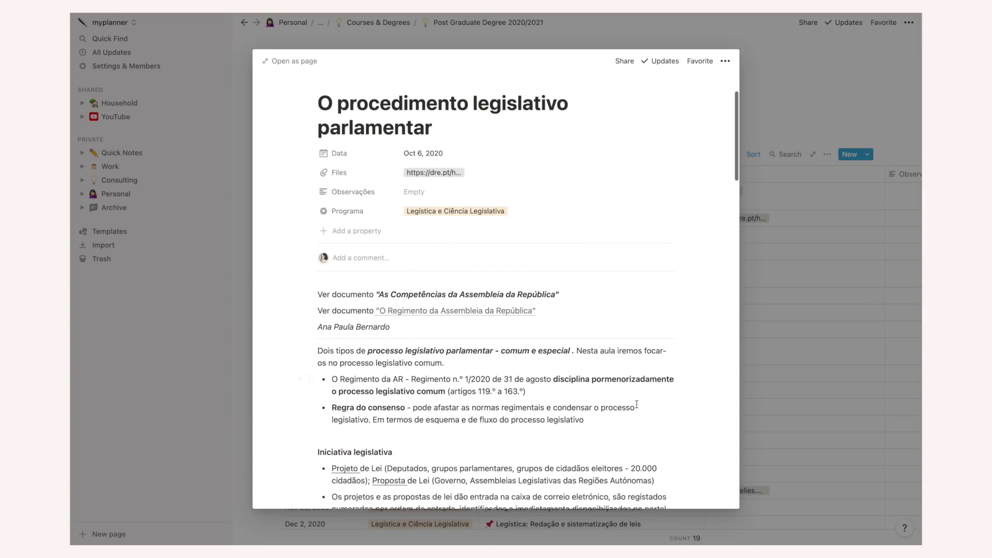
scroll(637, 404, down, 3)
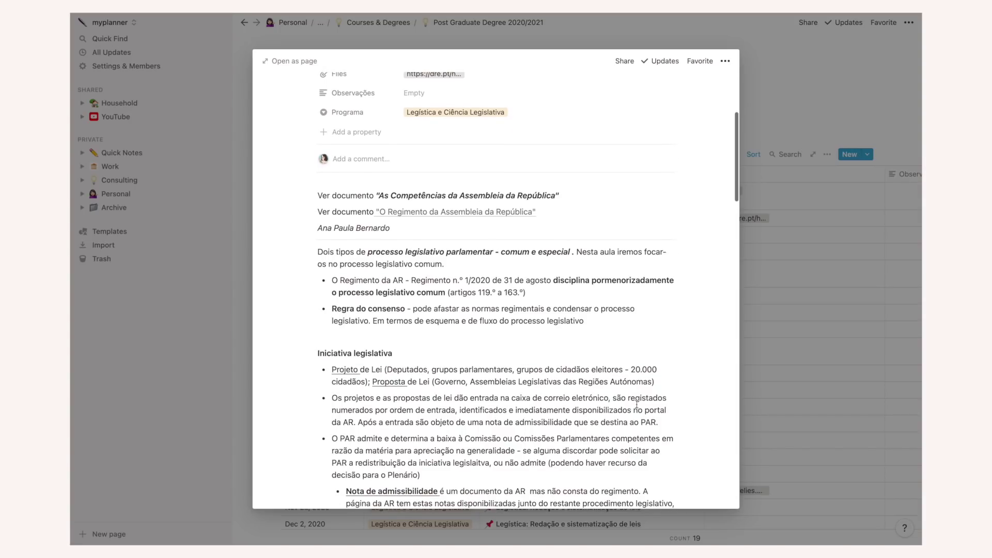
scroll(636, 404, down, 3)
scroll(636, 404, down, 5)
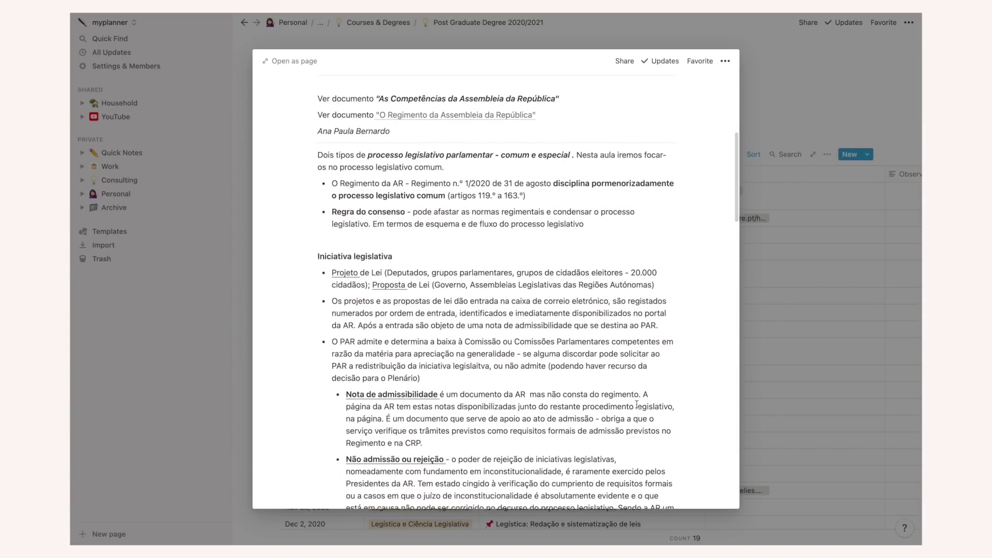
scroll(637, 404, down, 1)
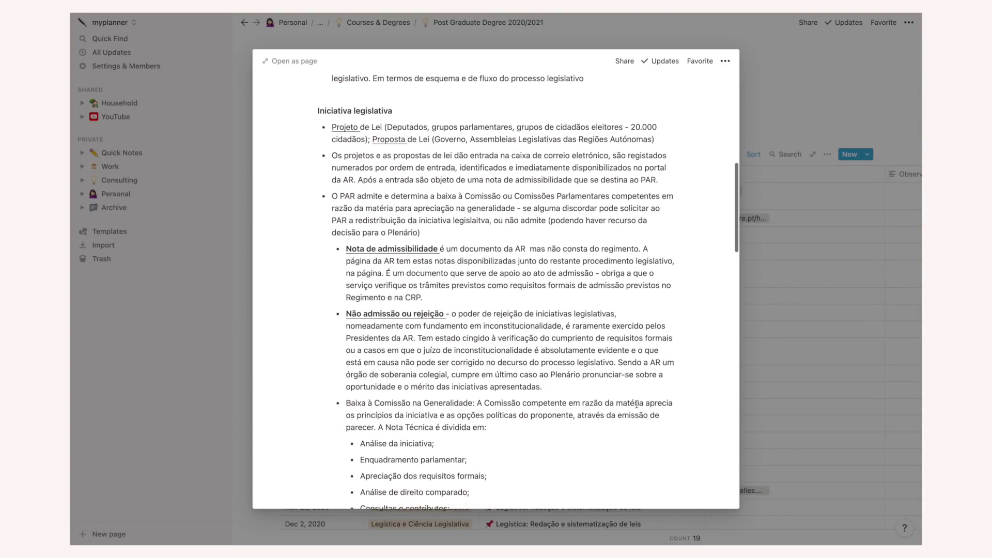
scroll(636, 404, down, 4)
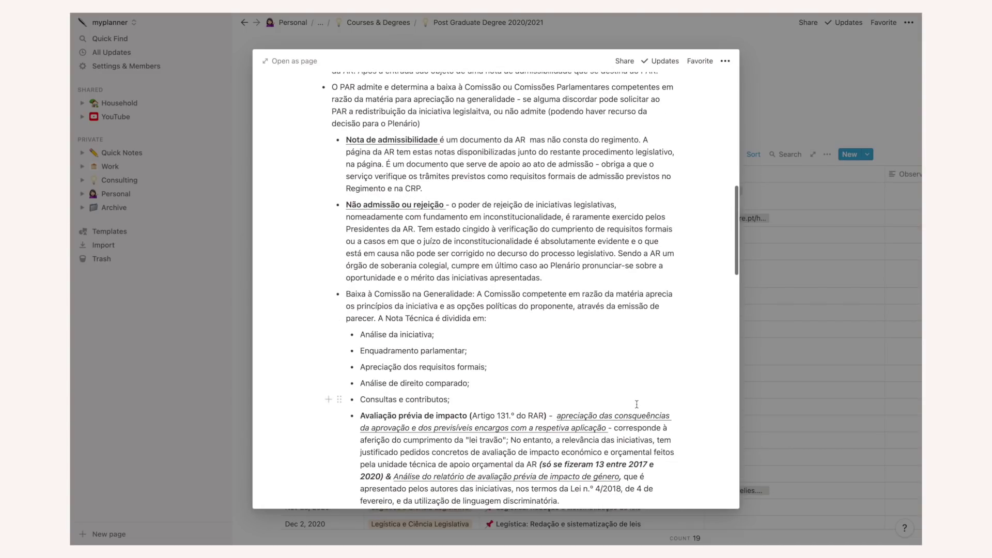
Finish reading the lesson notes, close them, and open the Workouts database
scroll(637, 404, down, 4)
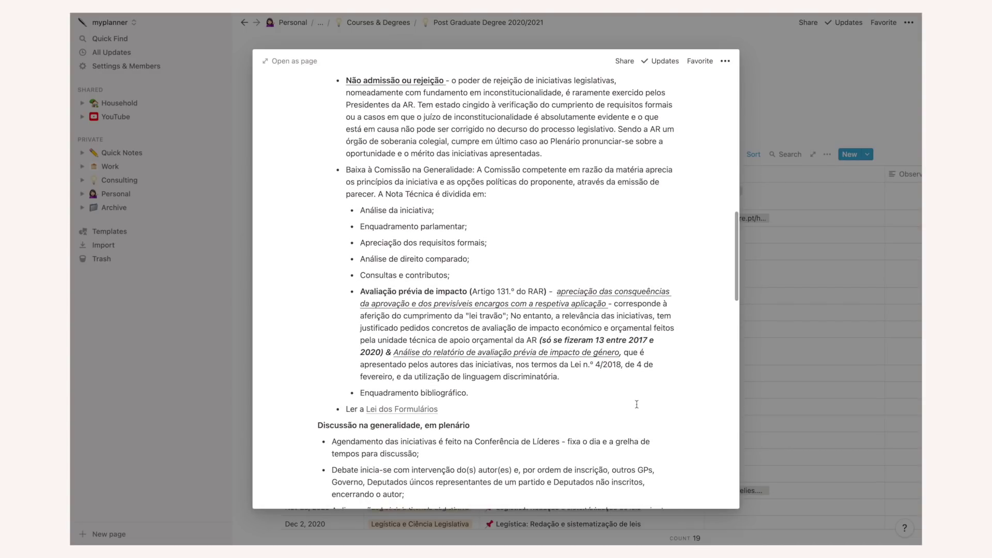
scroll(637, 404, down, 4)
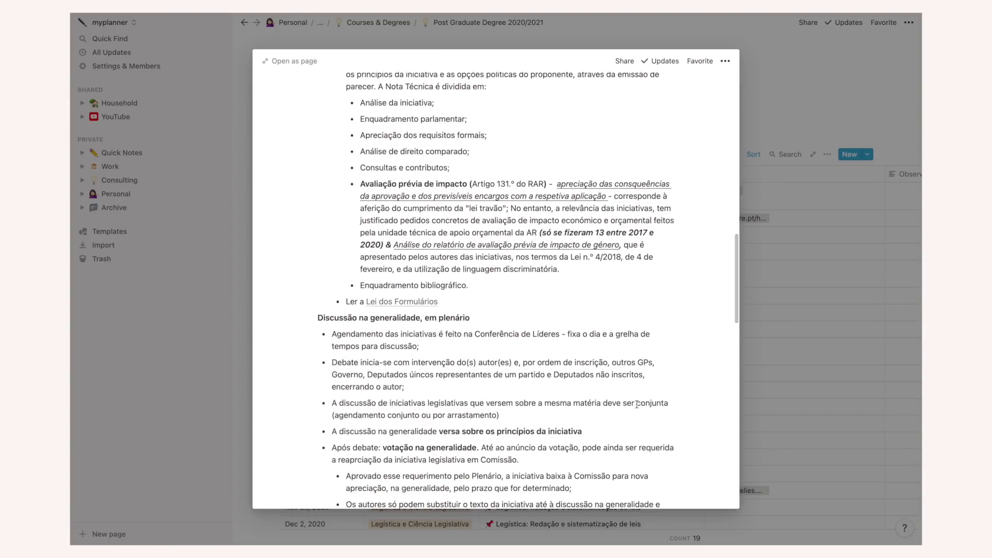
scroll(636, 404, down, 6)
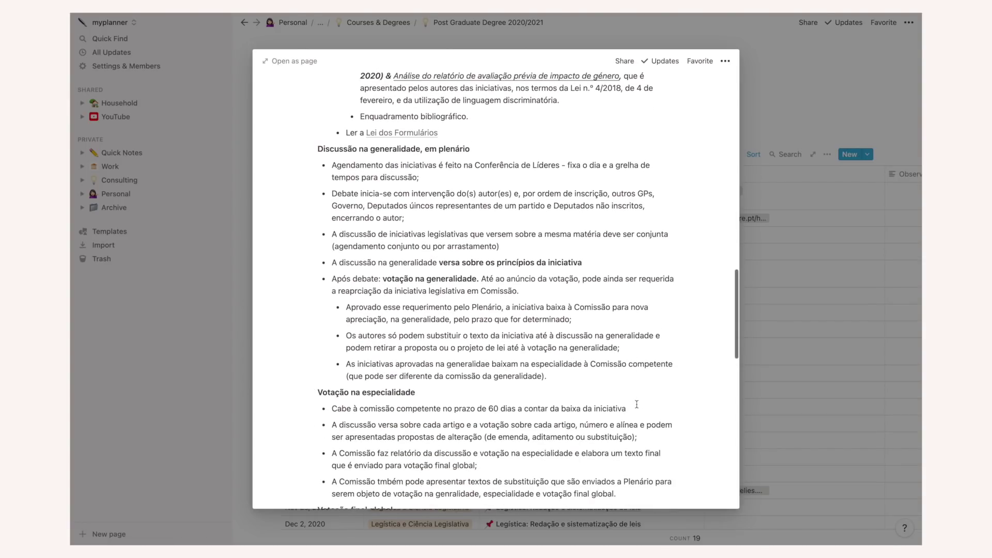
scroll(636, 404, down, 5)
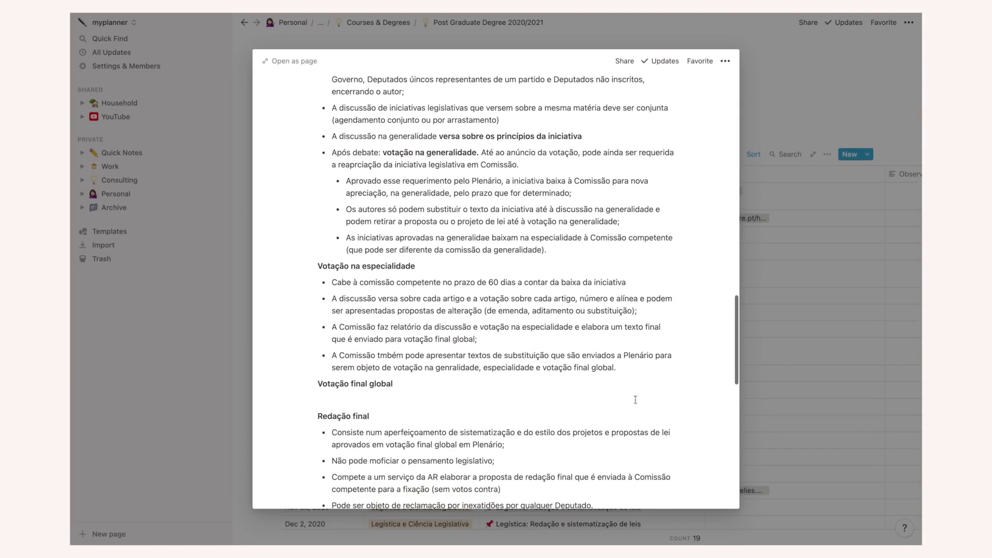
scroll(636, 402, down, 1)
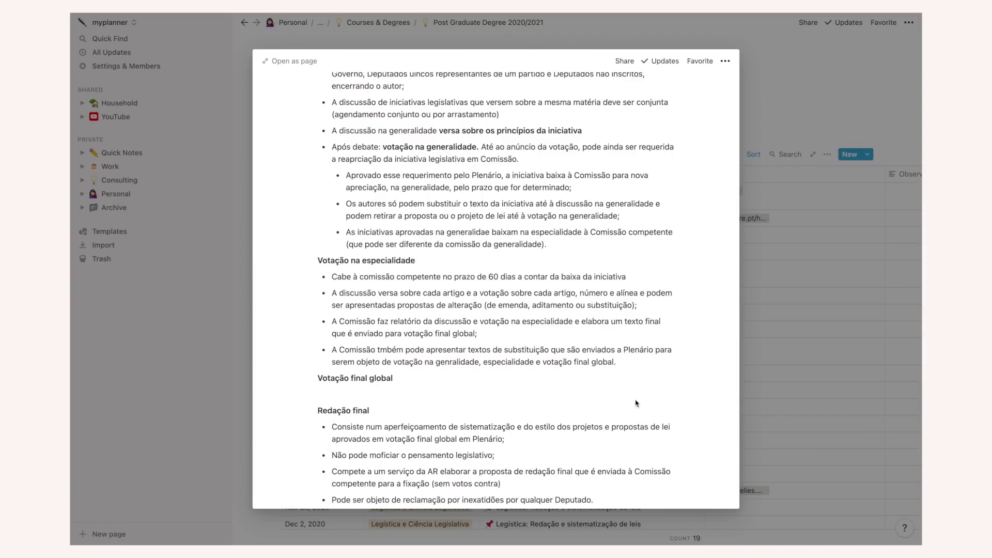
scroll(636, 404, down, 2)
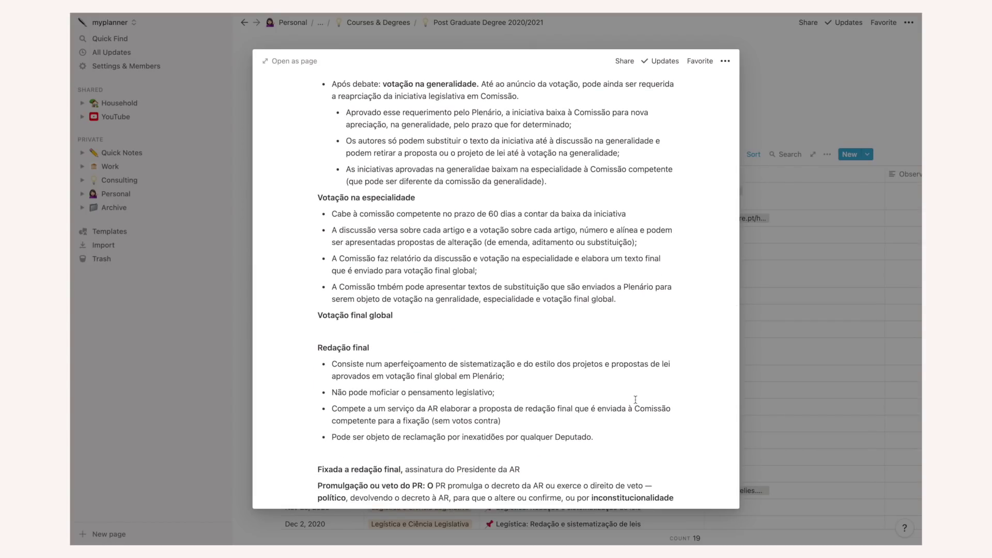
click(116, 194)
click(432, 250)
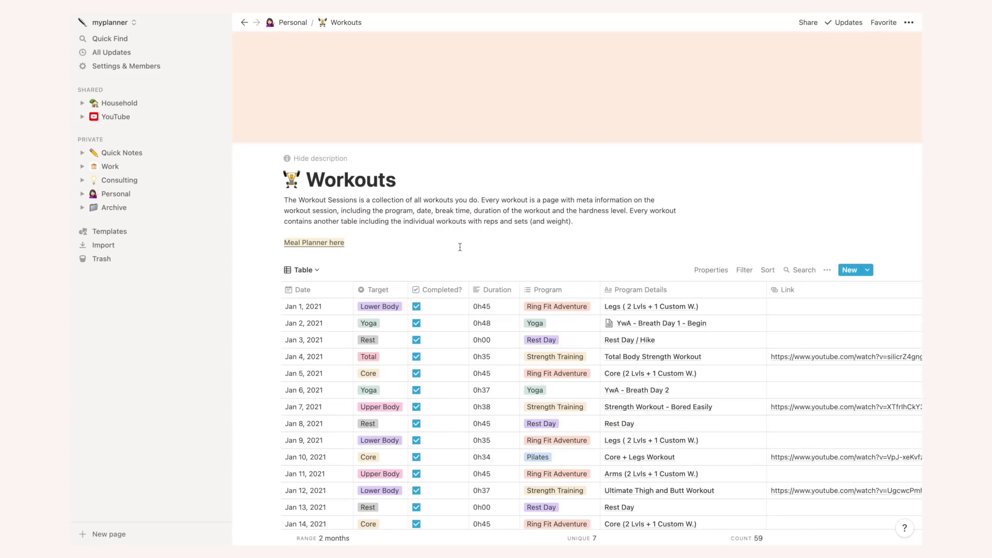
scroll(460, 247, down, 3)
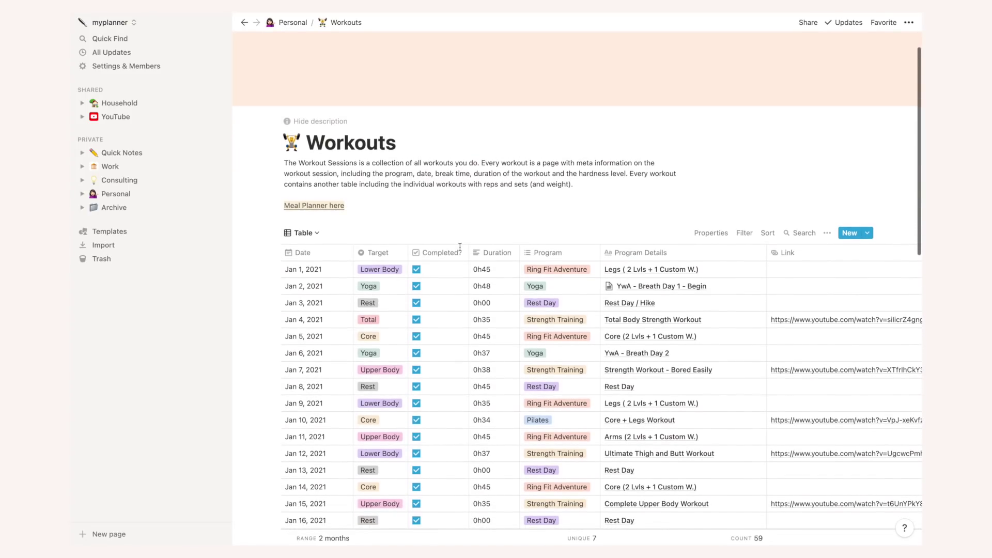
scroll(460, 247, down, 3)
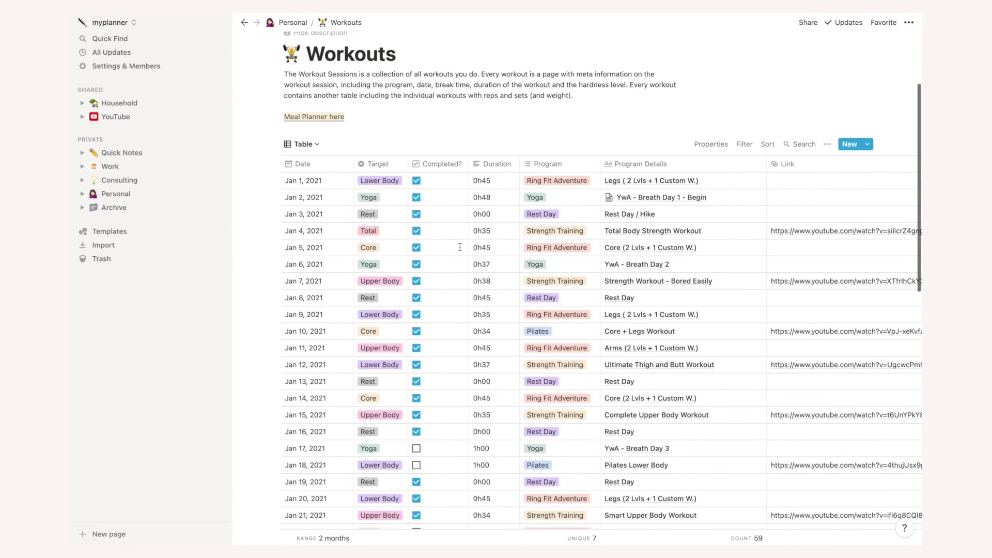
scroll(460, 250, down, 3)
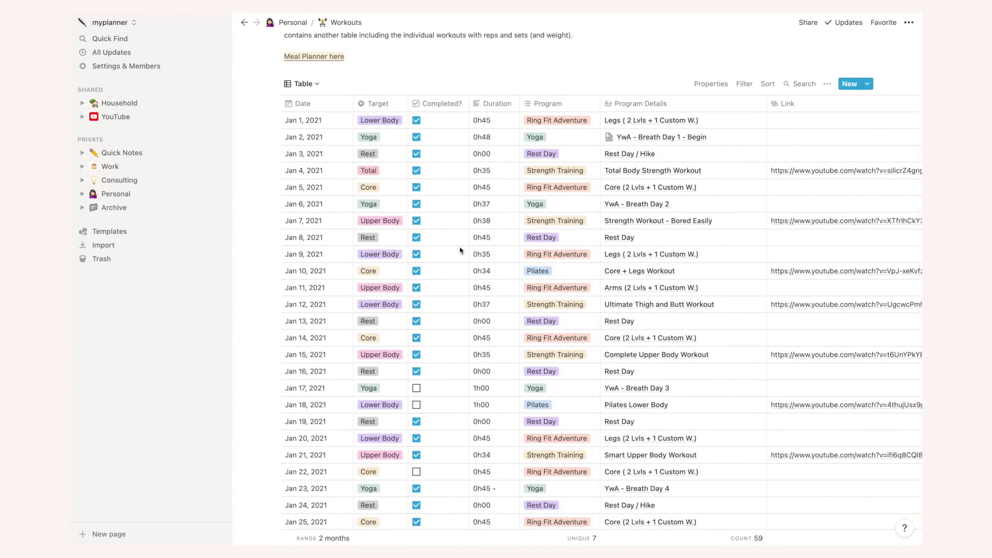
scroll(459, 250, down, 3)
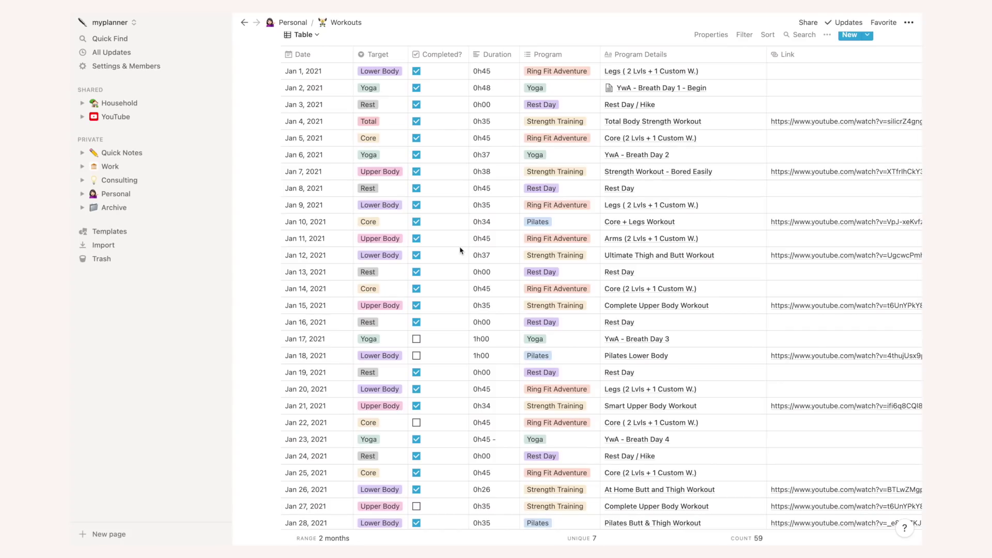
scroll(460, 251, up, 6)
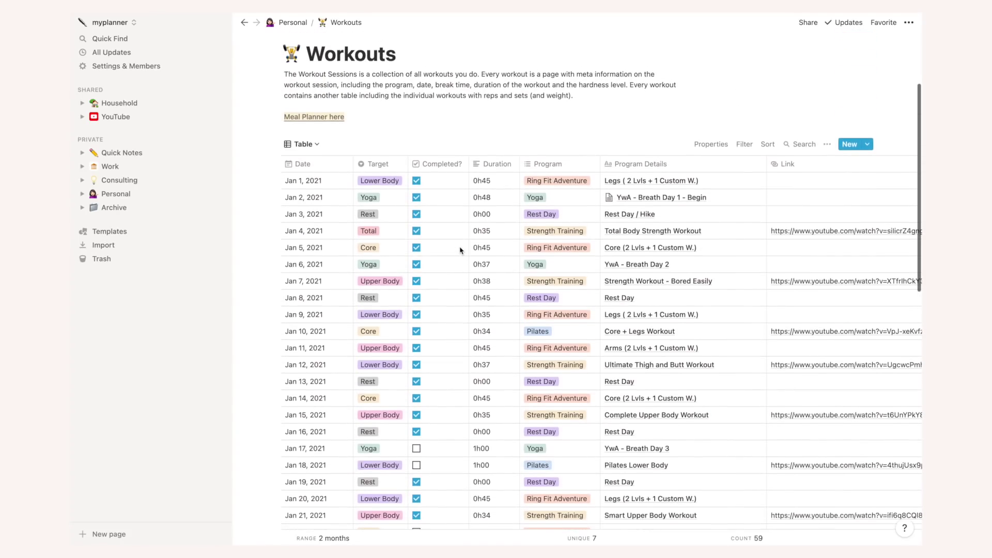
scroll(459, 250, up, 2)
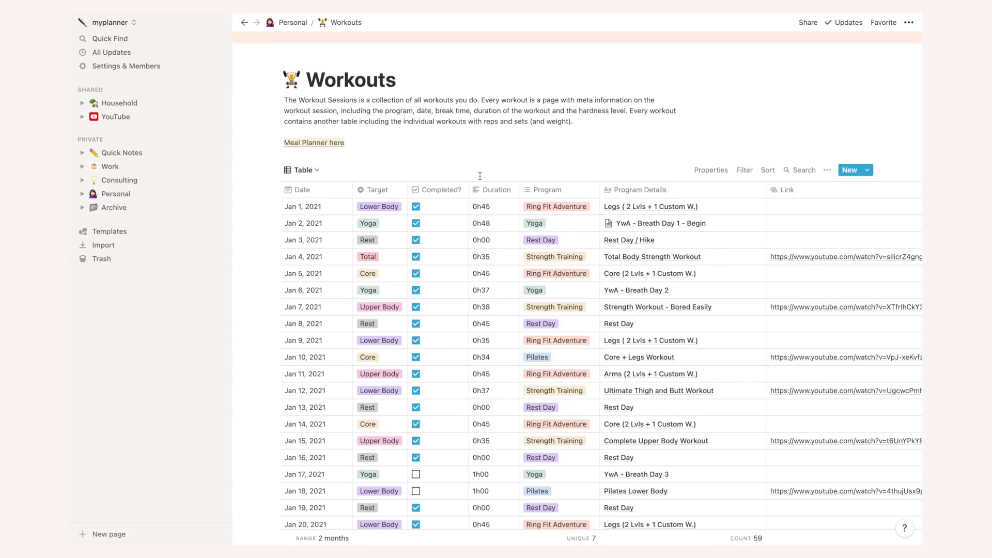
scroll(480, 176, right, 5)
scroll(480, 176, right, 1)
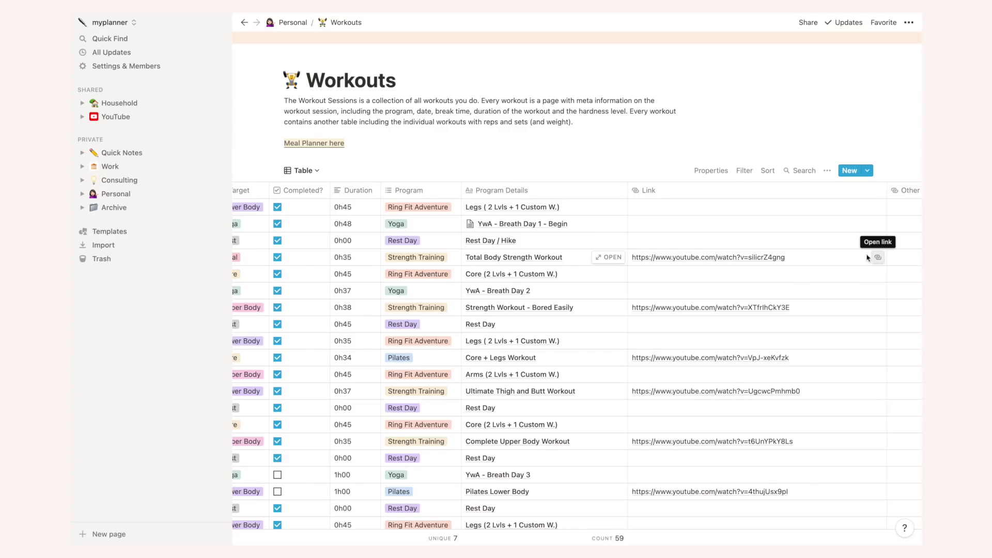
scroll(467, 247, left, 6)
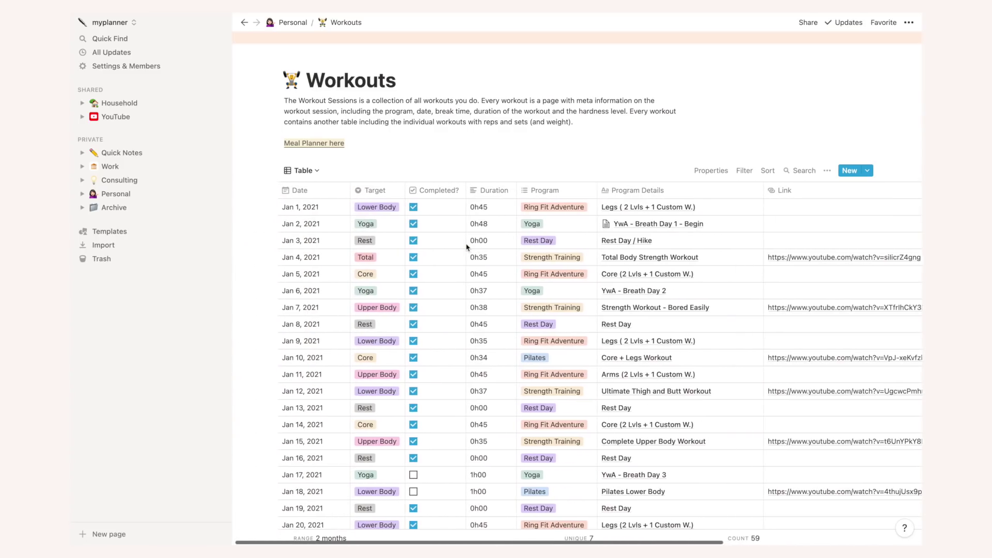
Return to the Personal page, then open the shared Household page with its journals and finances lists
click(293, 25)
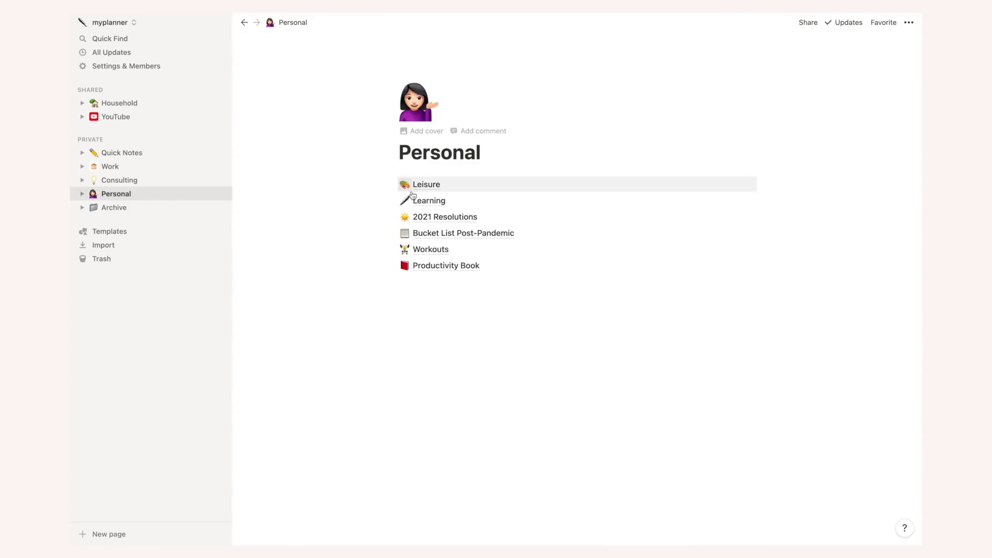
click(119, 103)
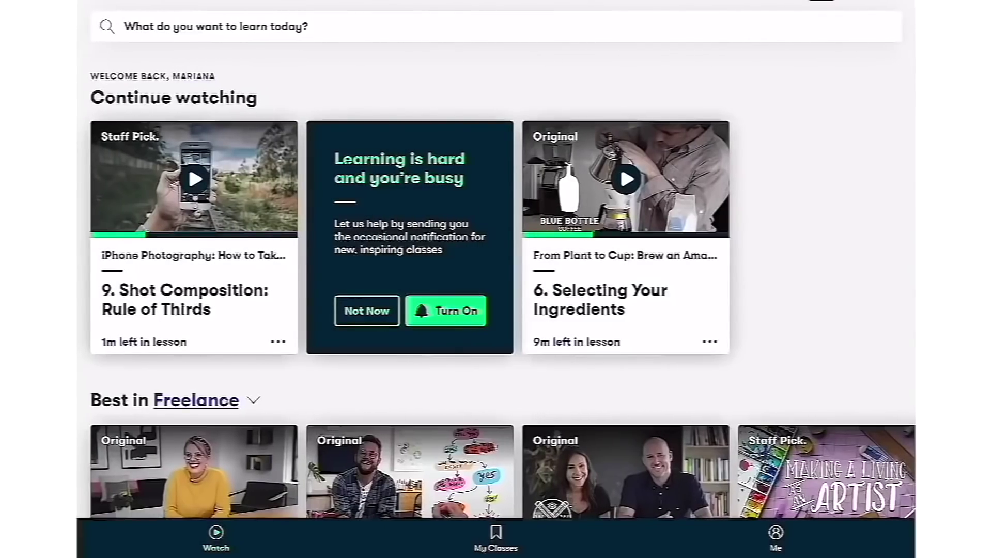
Browse the Best in Freelance and Best in Creative class carousels on the Skillshare home screen
scroll(495, 310, down, 4)
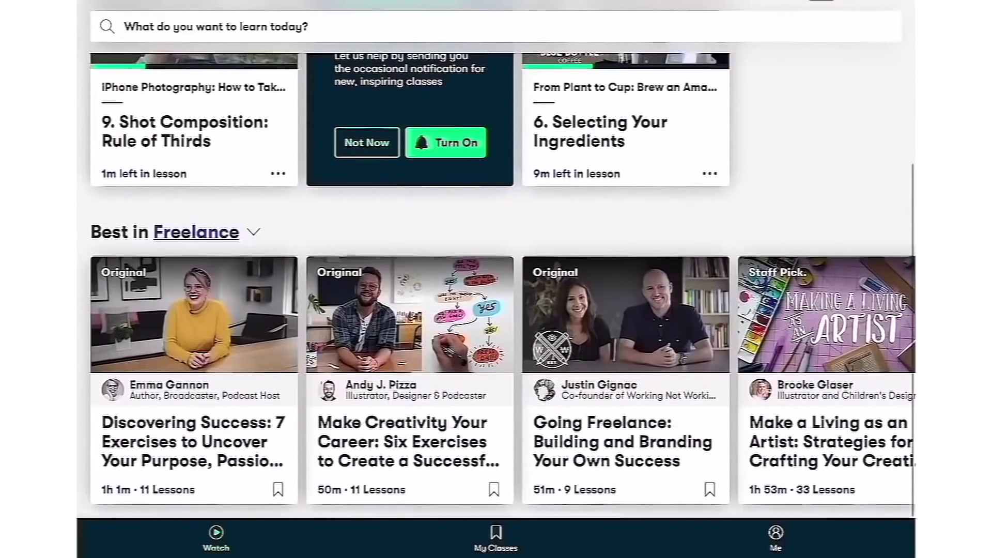
scroll(496, 379, right, 5)
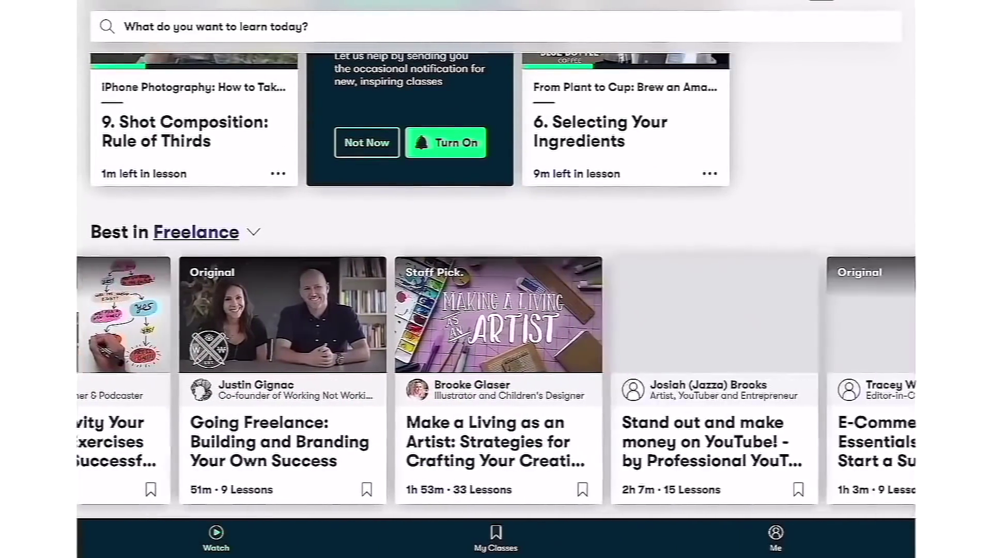
scroll(496, 379, right, 6)
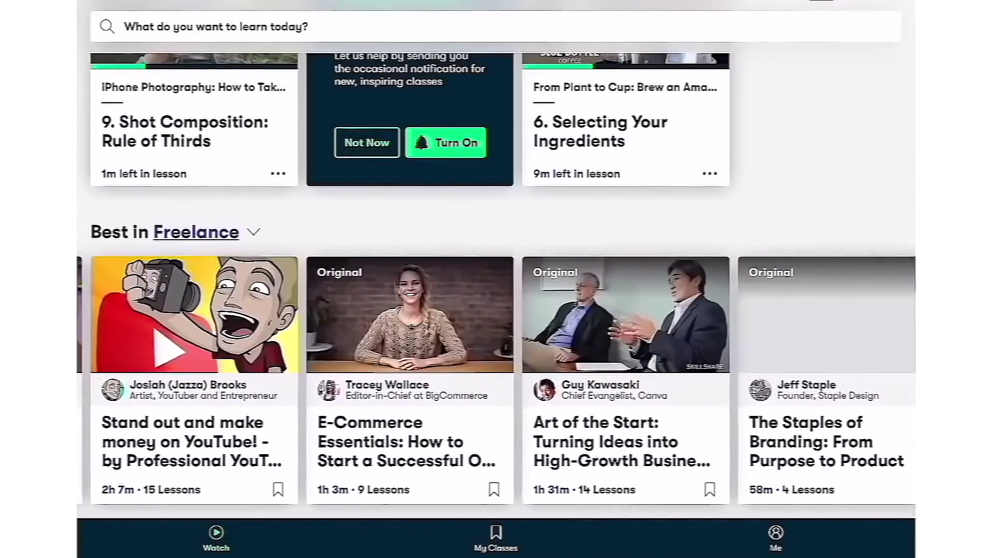
scroll(496, 380, down, 2)
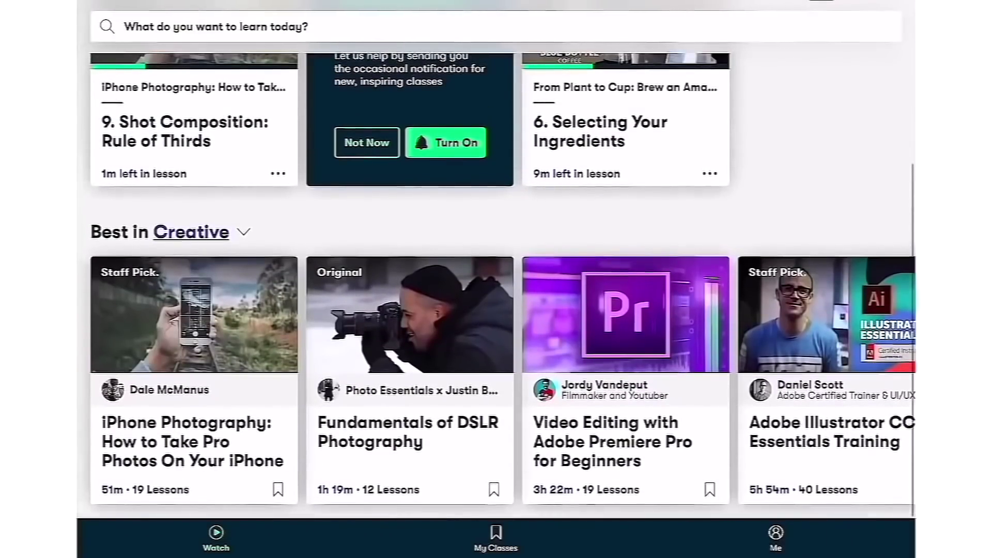
scroll(496, 380, right, 8)
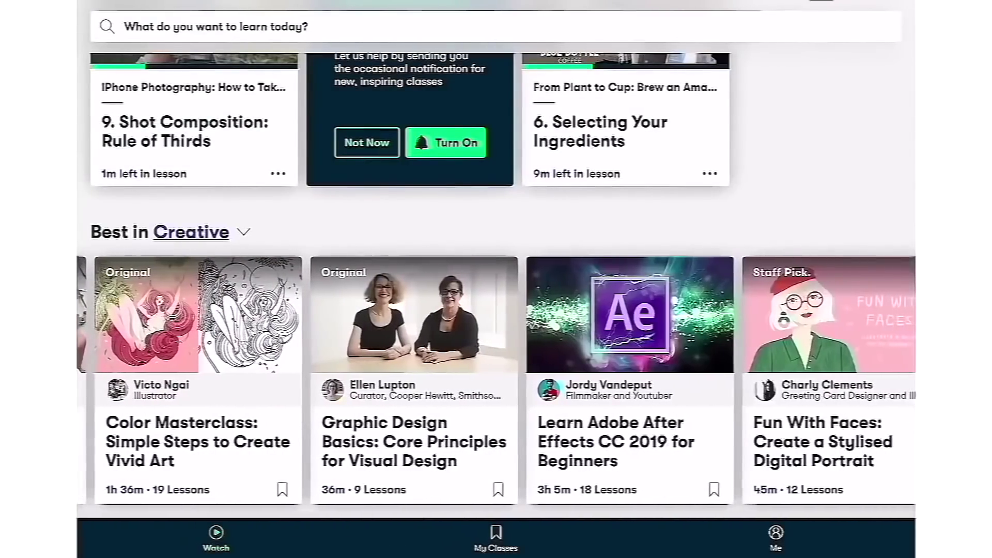
scroll(496, 380, left, 10)
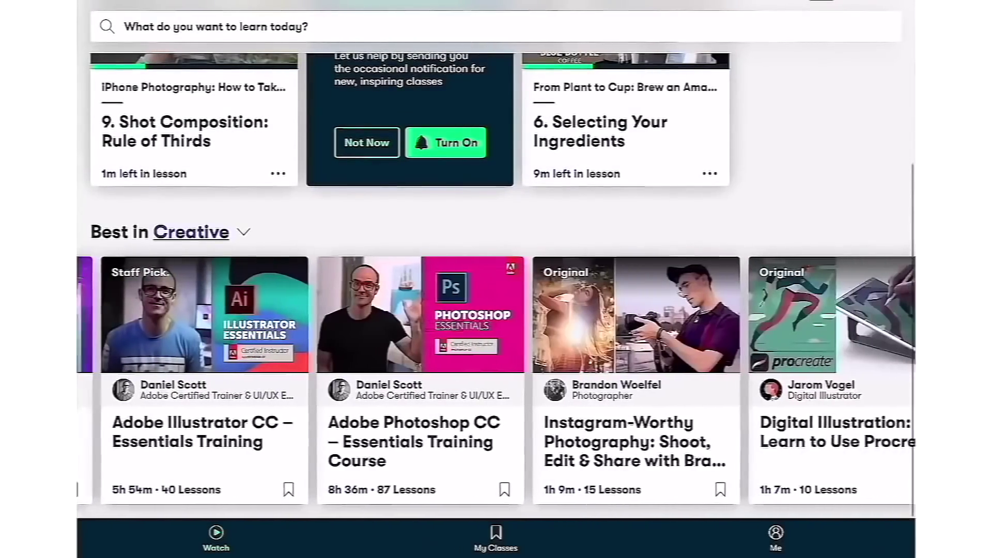